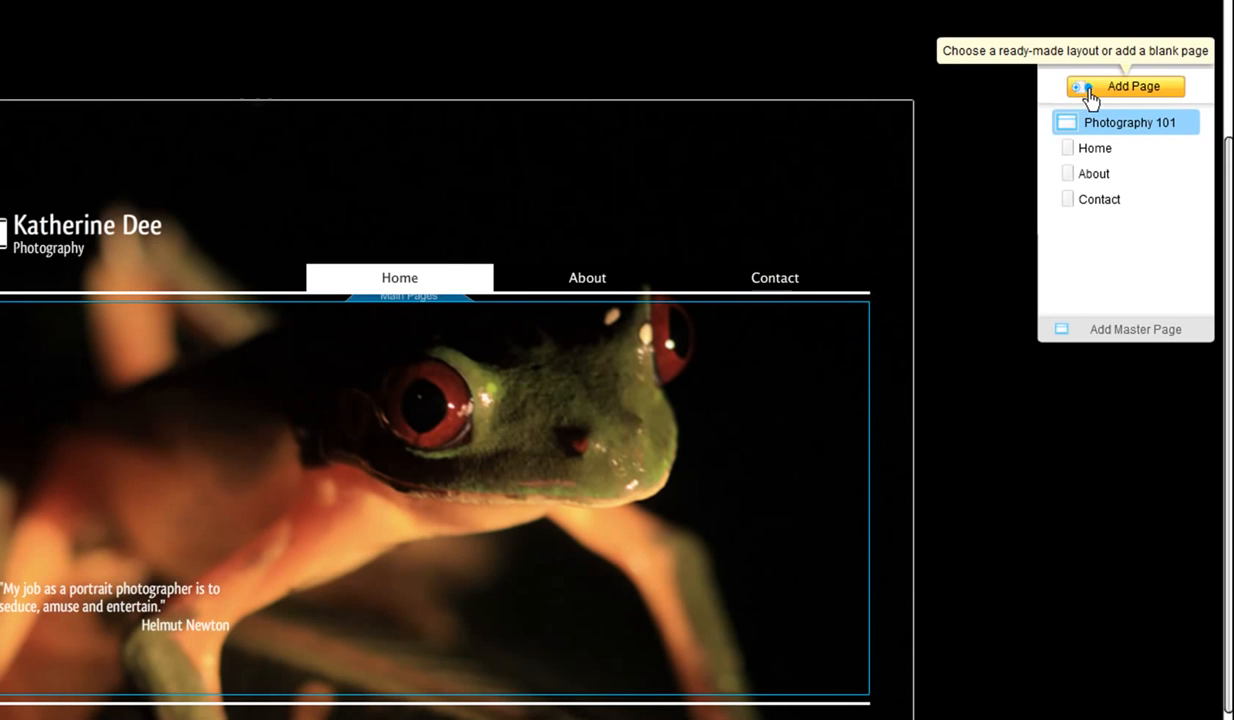
# Add a page named Articles with the Articles layout and place it directly after Home in the page order.
pyautogui.click(1088, 95)
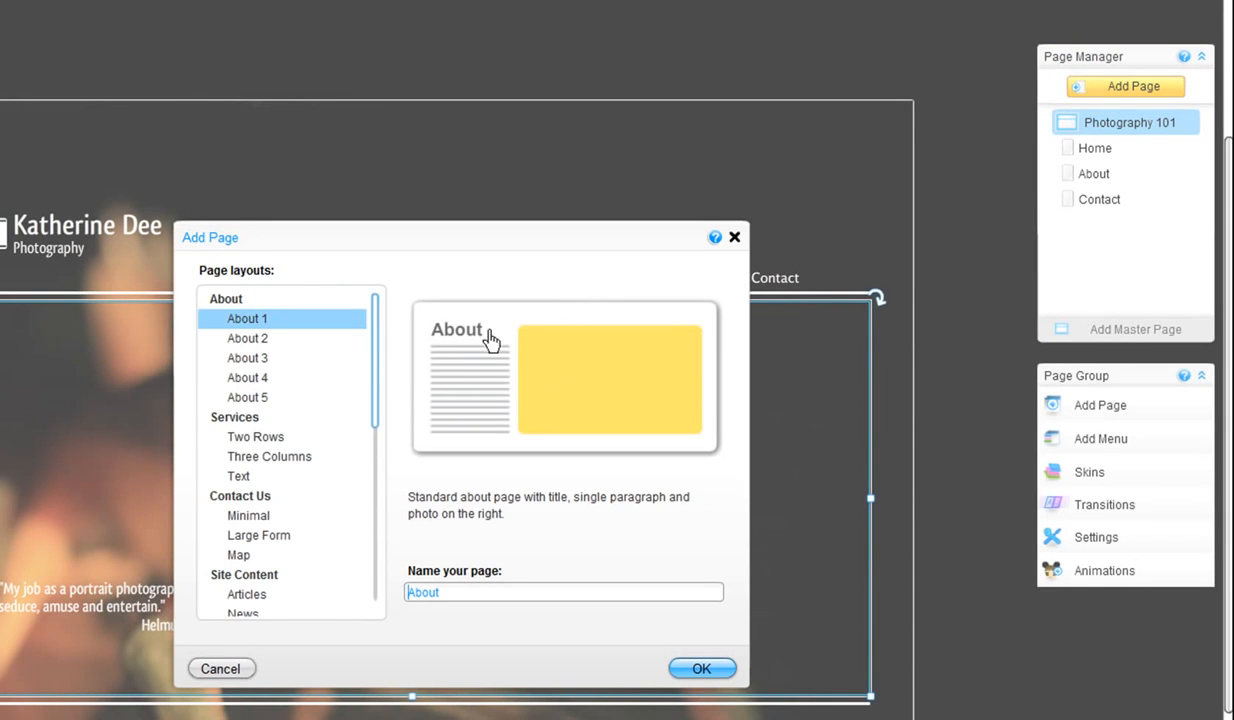
pyautogui.scroll(-5, 368, 372)
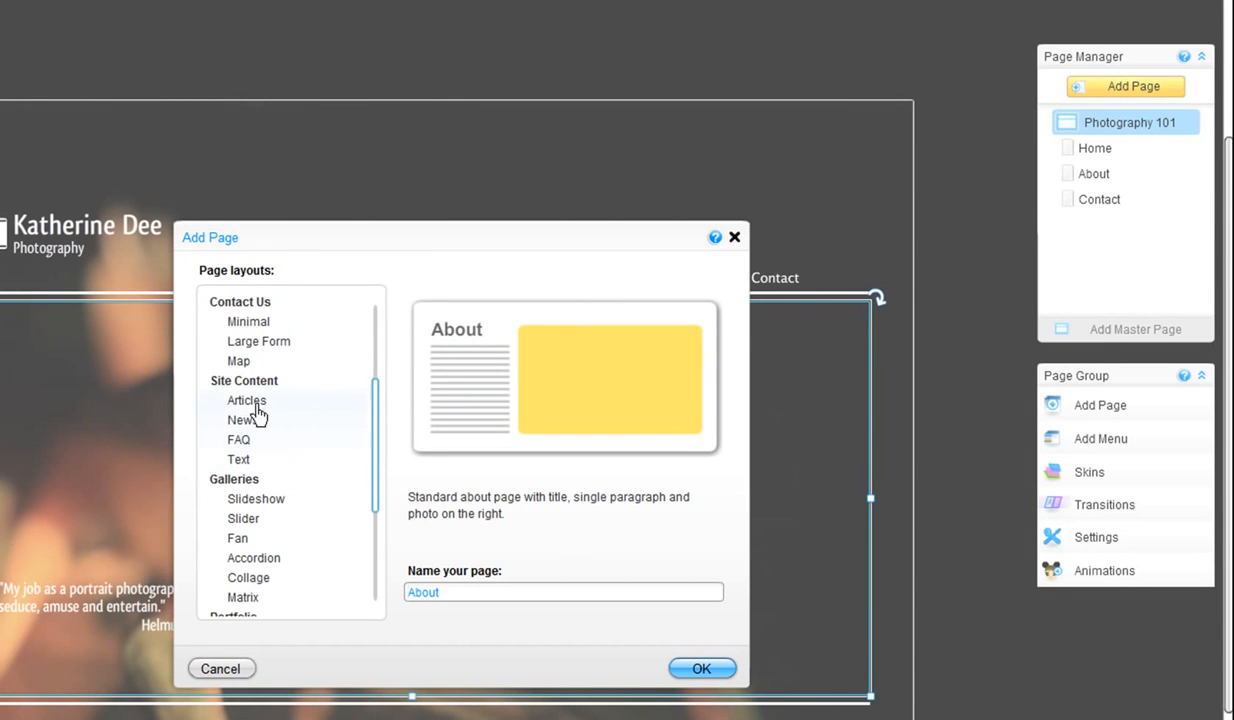
pyautogui.click(246, 402)
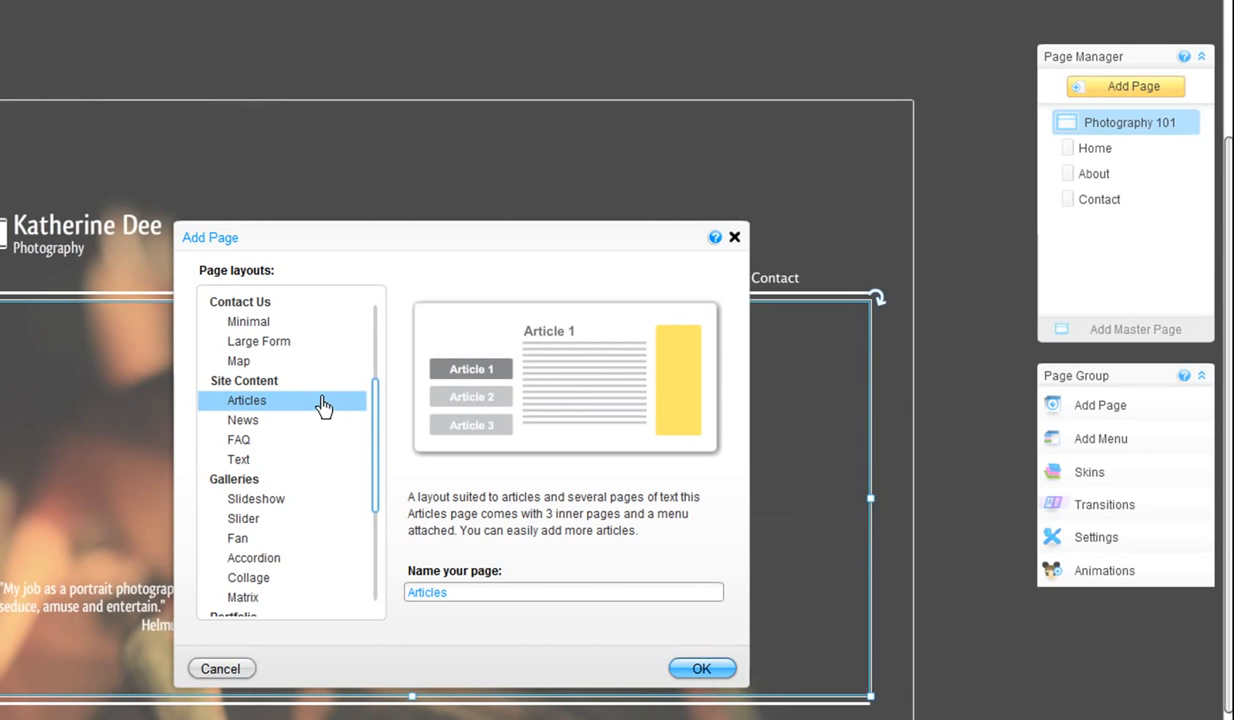
pyautogui.click(700, 670)
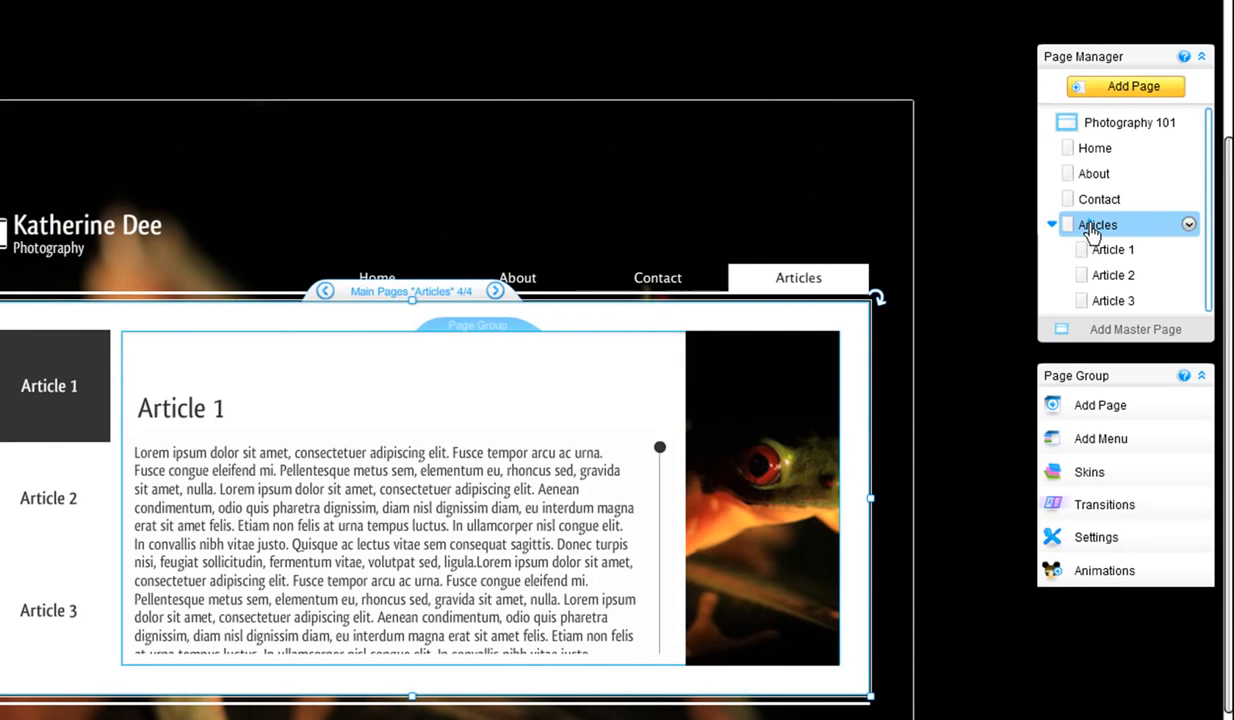
pyautogui.moveTo(1082, 222); pyautogui.dragTo(1093, 163)
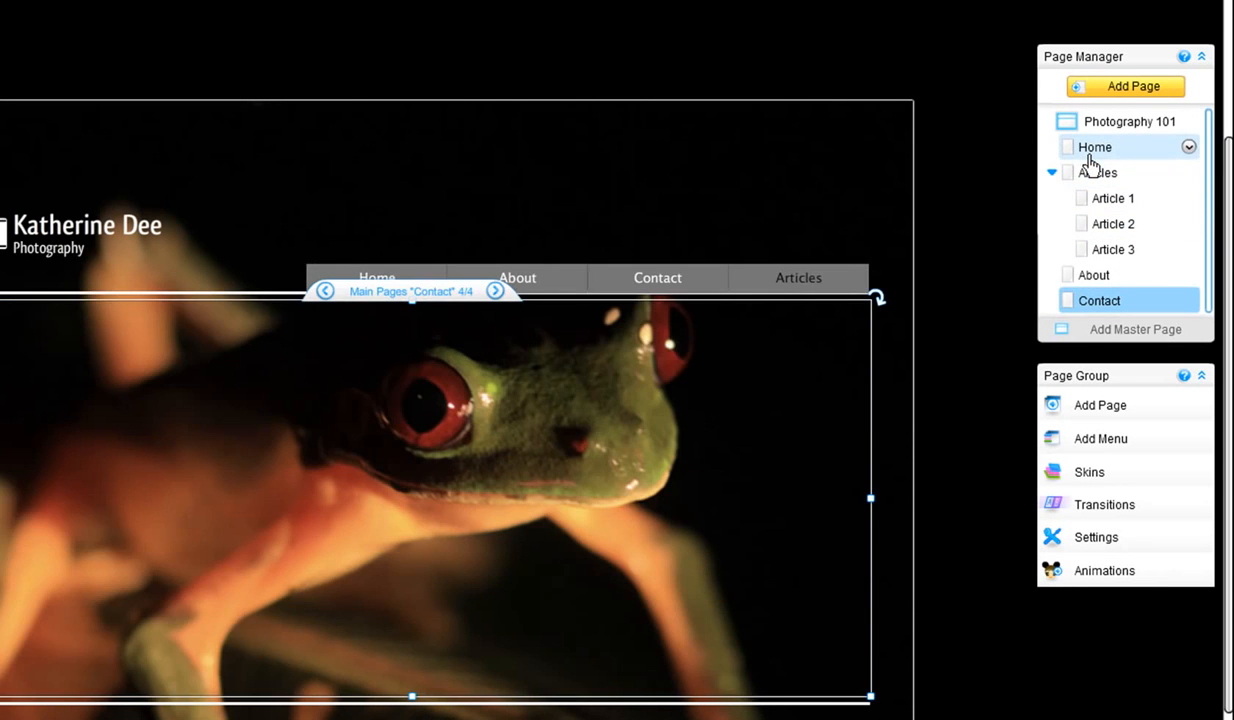
pyautogui.click(1090, 175)
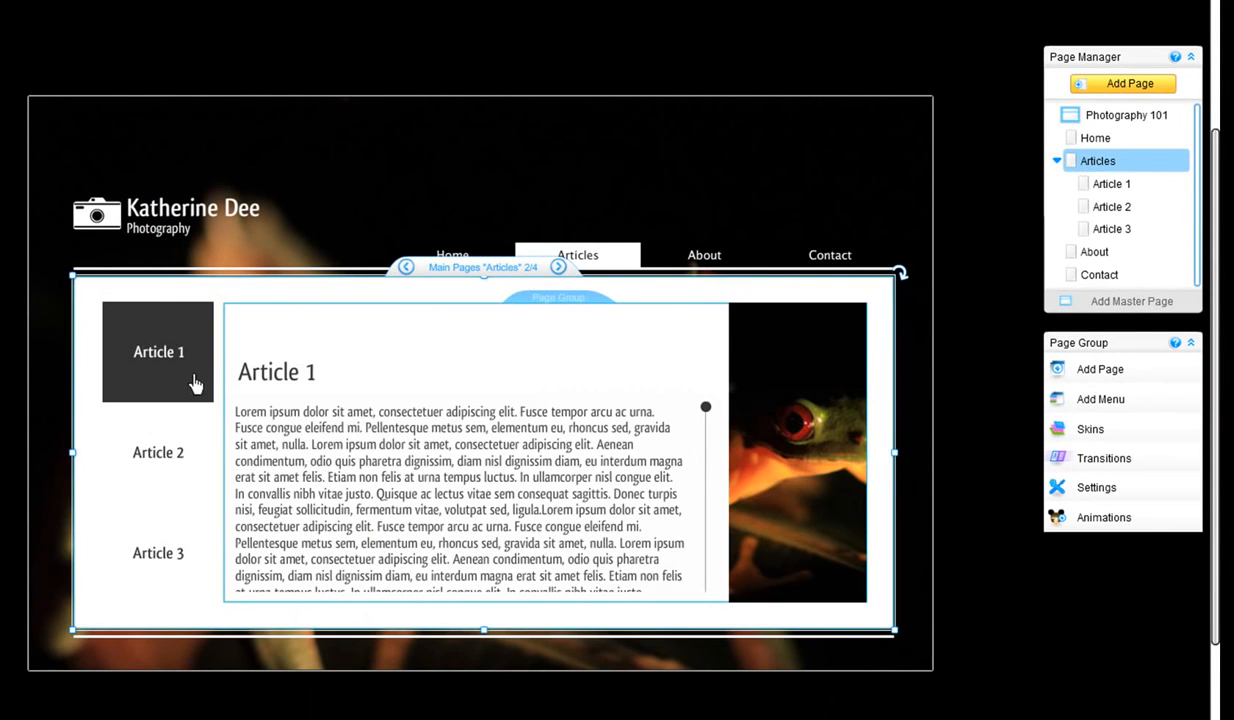
# Change the article menu's type from vertical to horizontal.
pyautogui.click(194, 385)
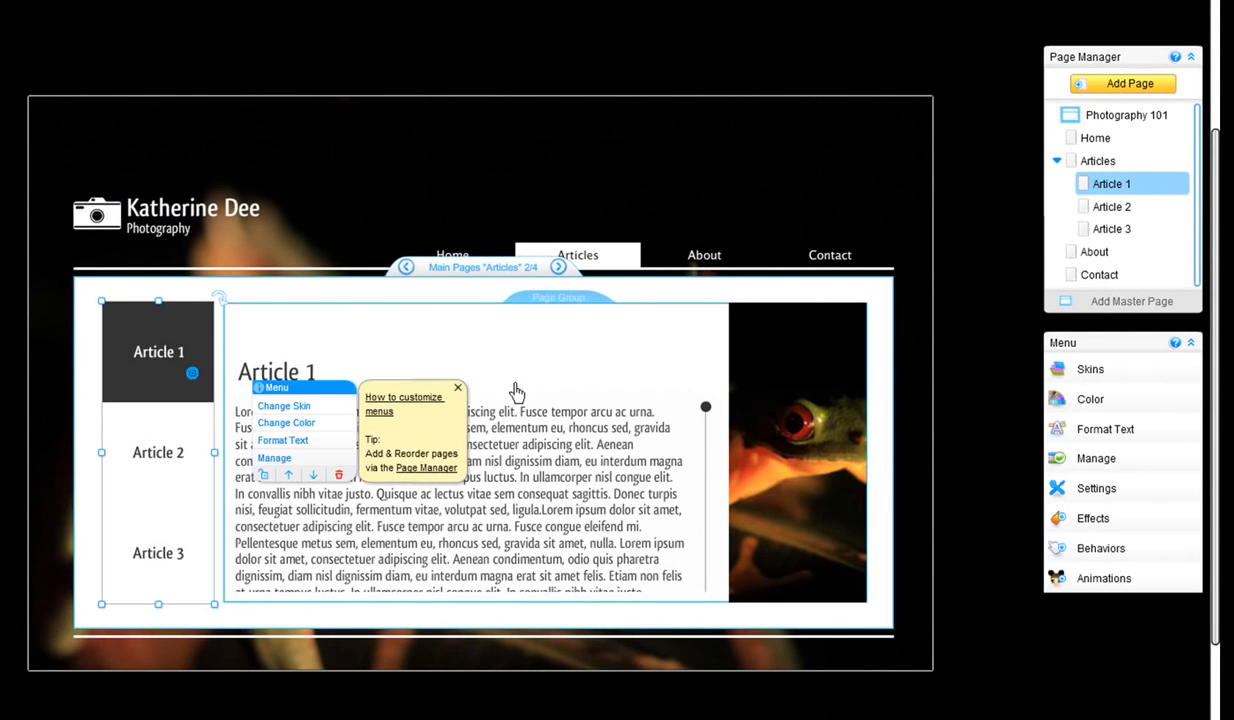
pyautogui.click(1063, 497)
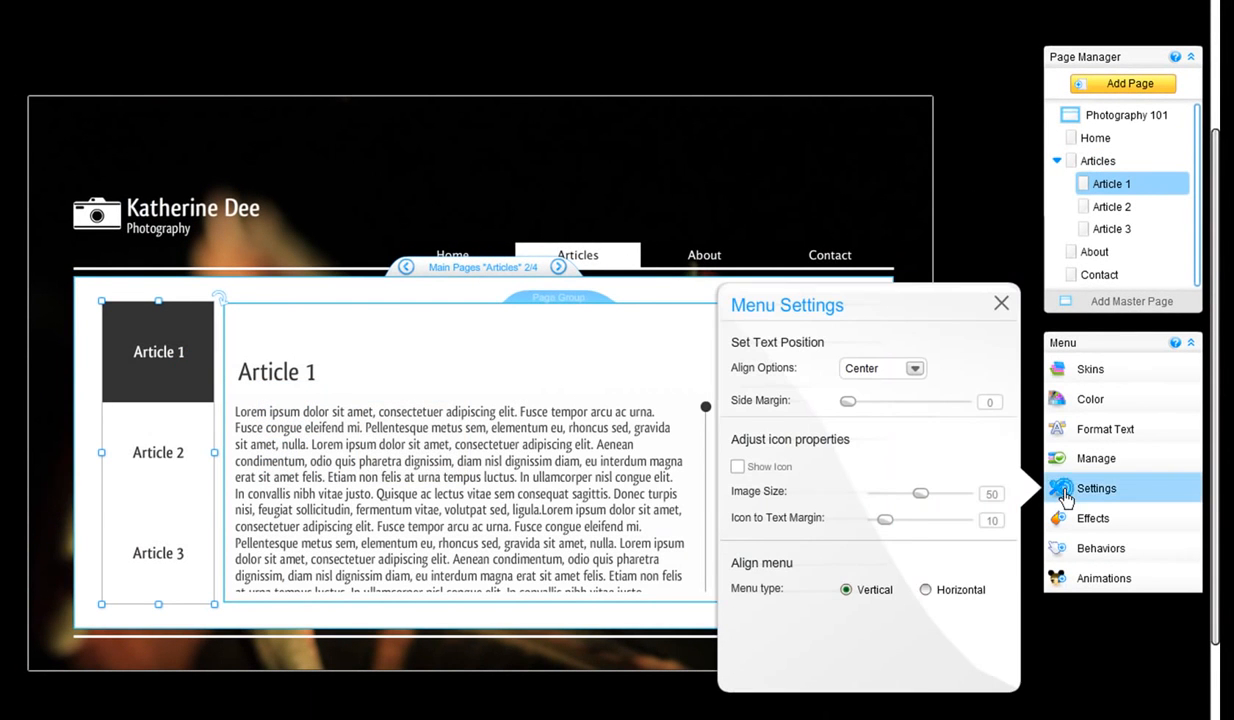
pyautogui.click(927, 591)
pyautogui.click(1001, 302)
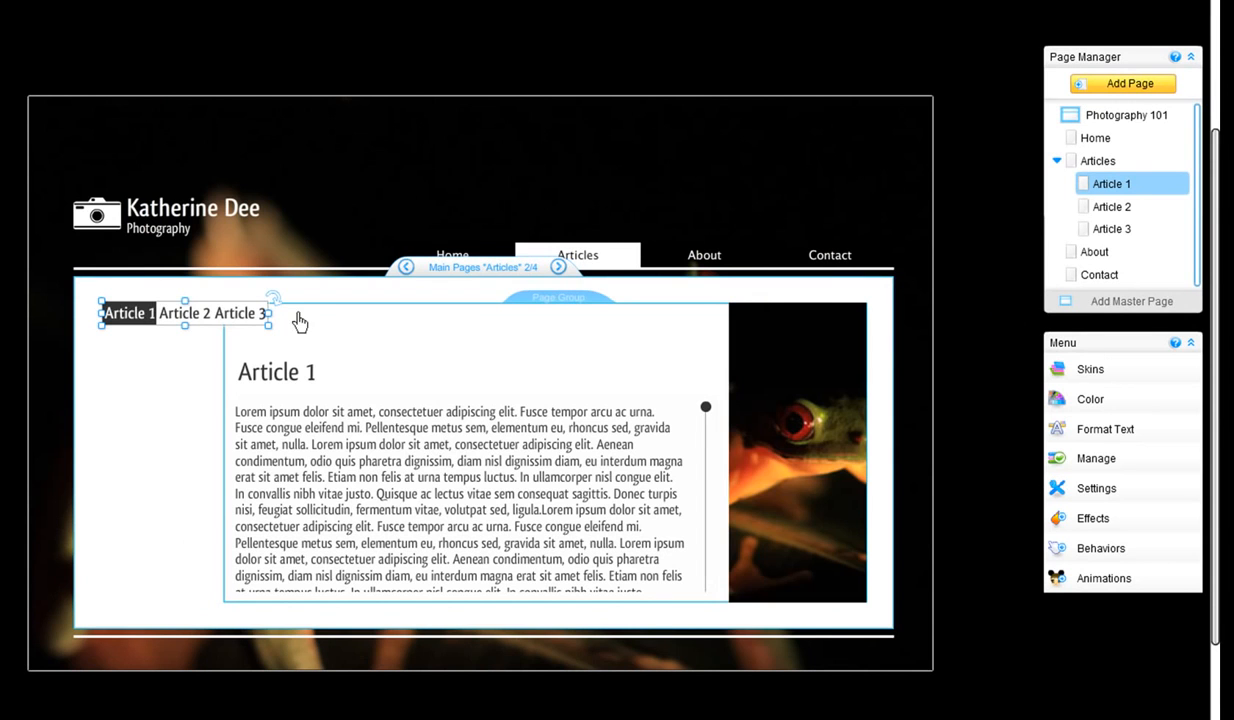
# Stretch the article menu across the top of the white area and widen the article page group leftward to match.
pyautogui.moveTo(281, 320); pyautogui.dragTo(889, 325)
pyautogui.moveTo(268, 312); pyautogui.dragTo(240, 292)
pyautogui.click(242, 347)
pyautogui.moveTo(217, 458); pyautogui.dragTo(90, 459)
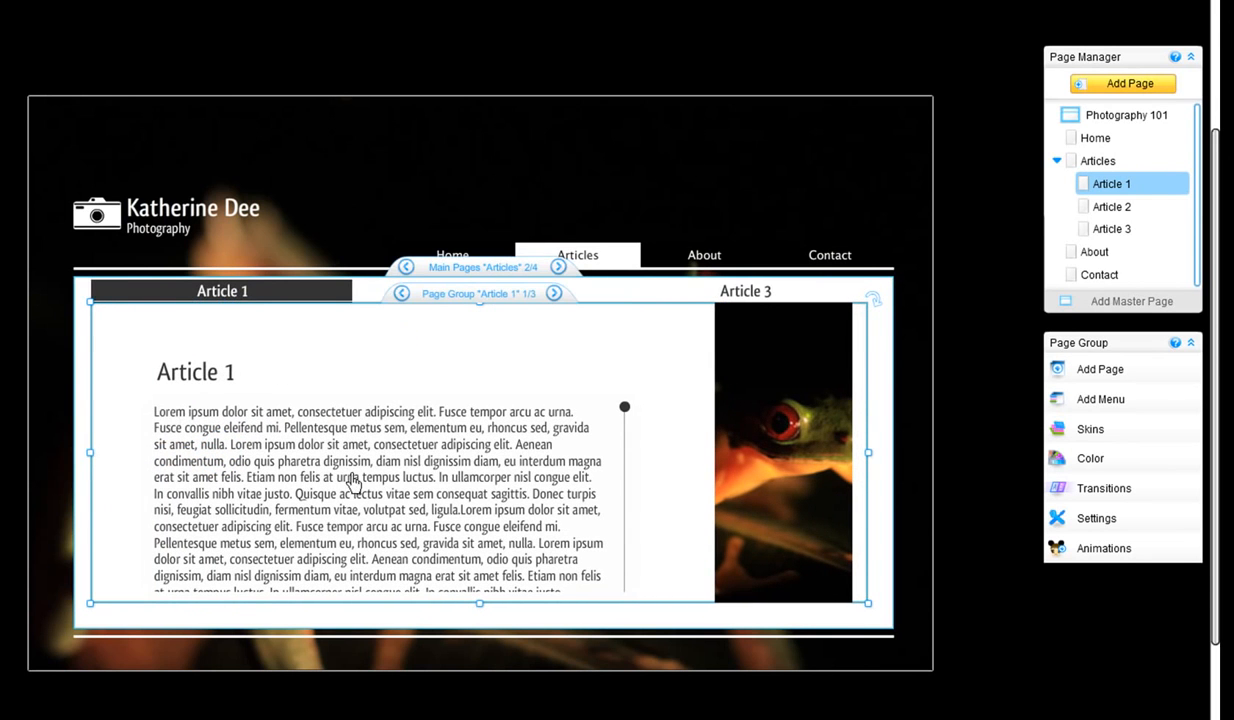
# Switch through Article 3, Article 2 and Article 1 with the horizontal menu to check its navigation.
pyautogui.click(708, 296)
pyautogui.click(562, 297)
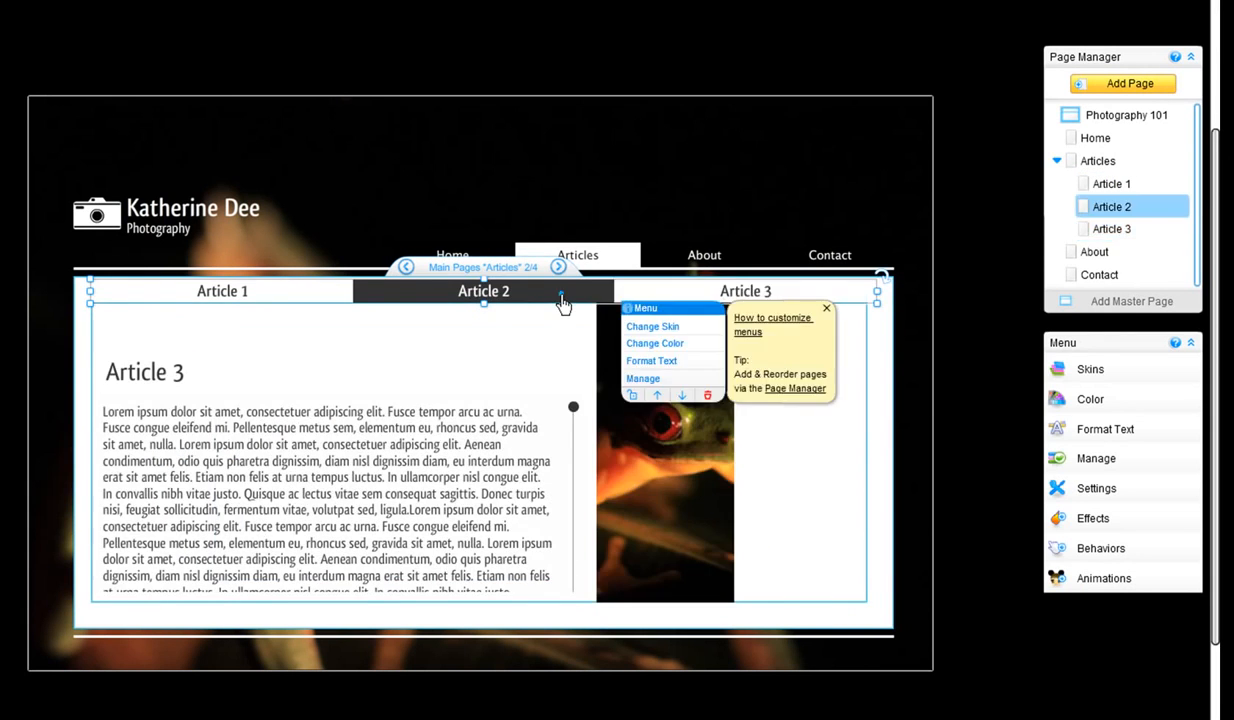
pyautogui.click(270, 298)
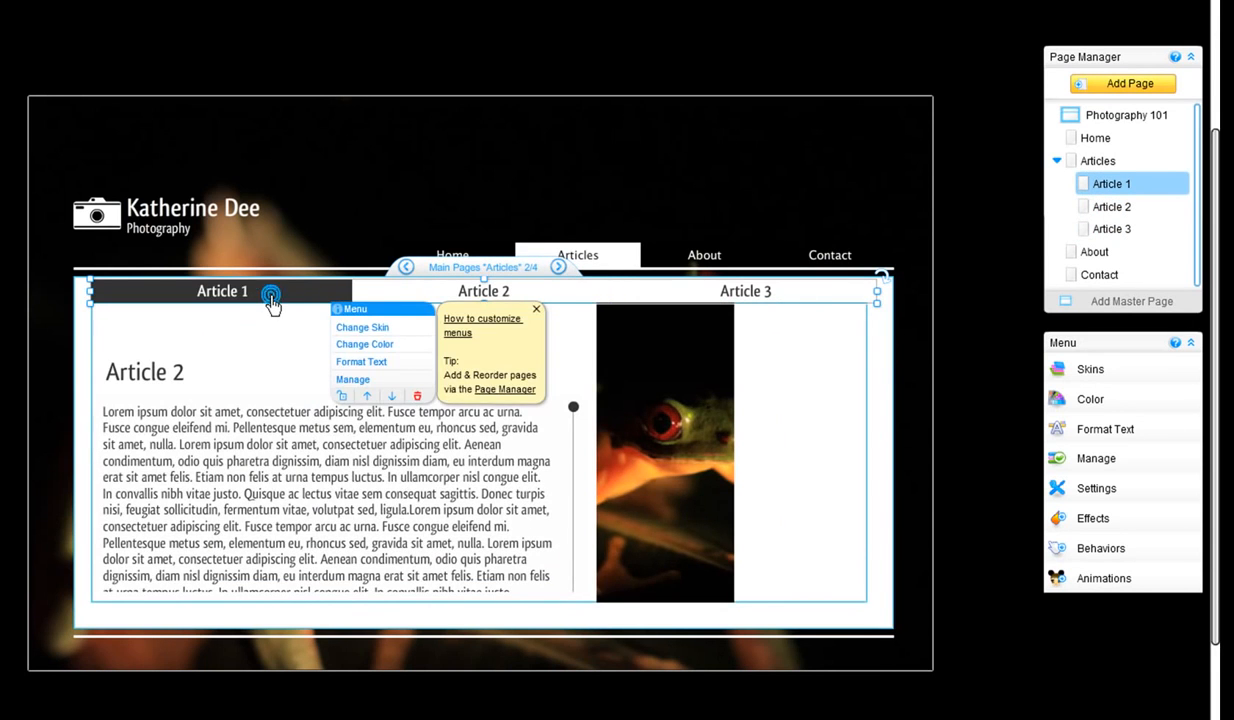
pyautogui.click(408, 254)
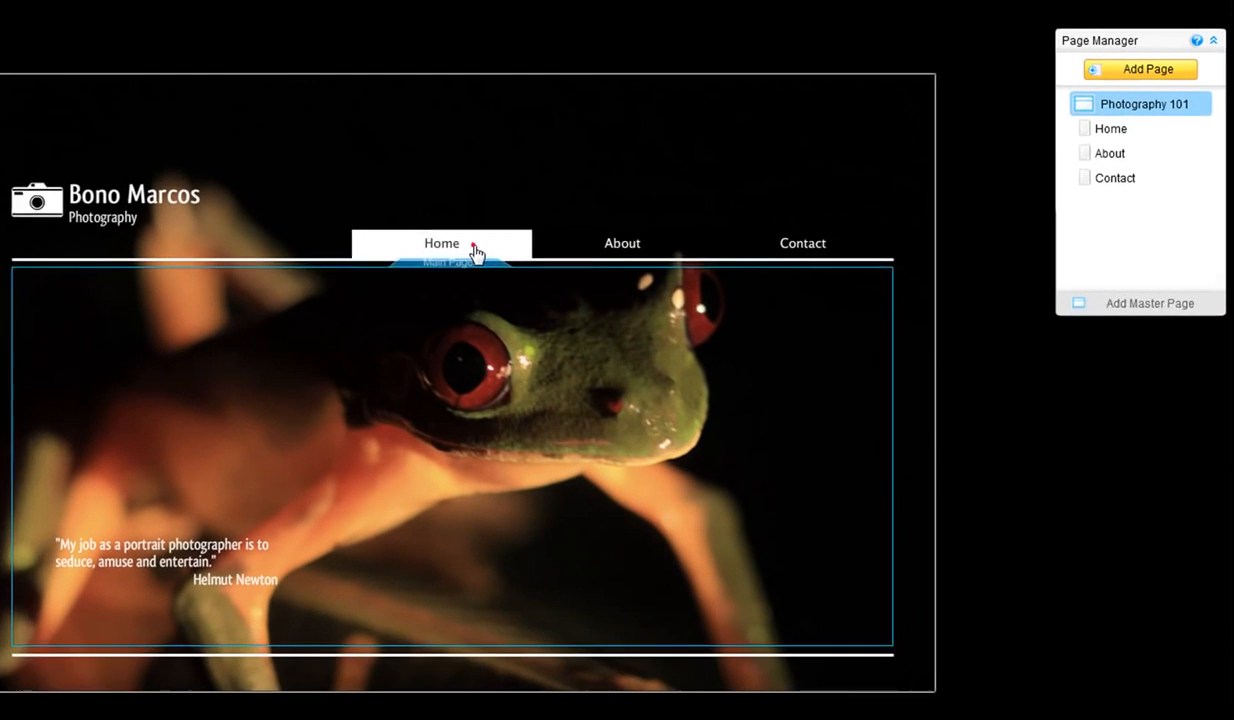
# Move the main menu up above the page and line up three Slick buttons in its former place.
pyautogui.click(636, 259)
pyautogui.moveTo(454, 237); pyautogui.dragTo(433, 37)
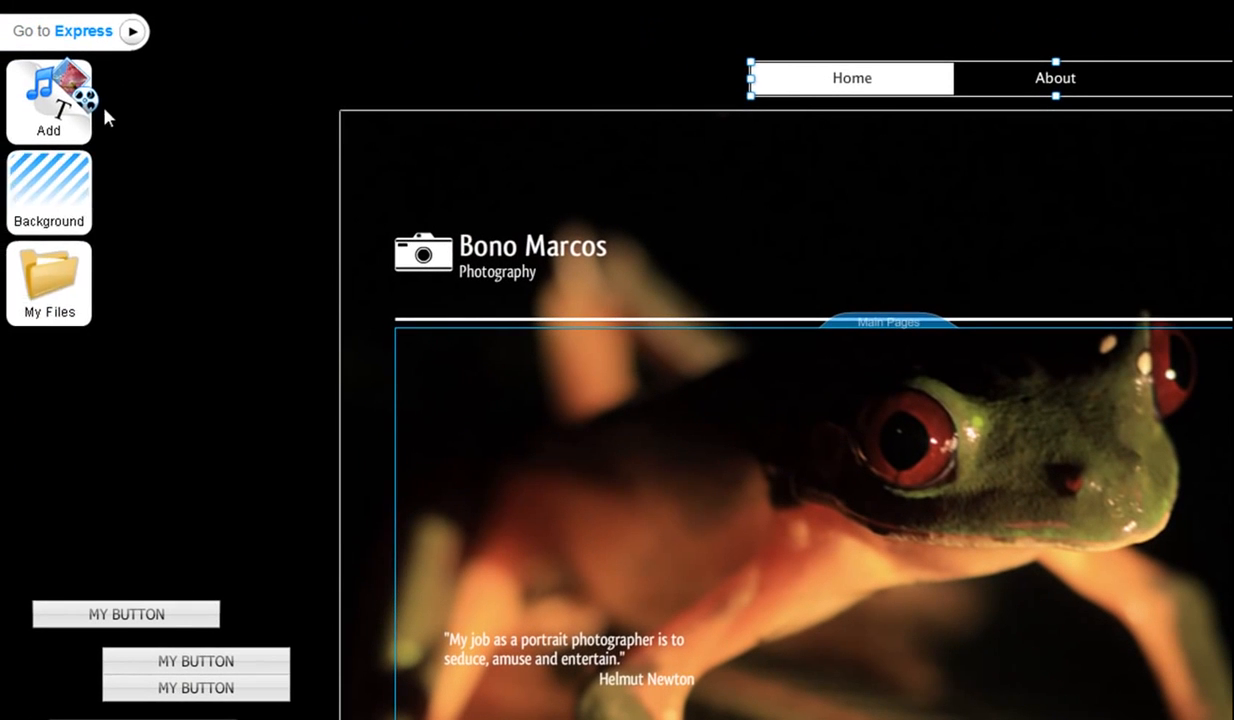
pyautogui.click(80, 117)
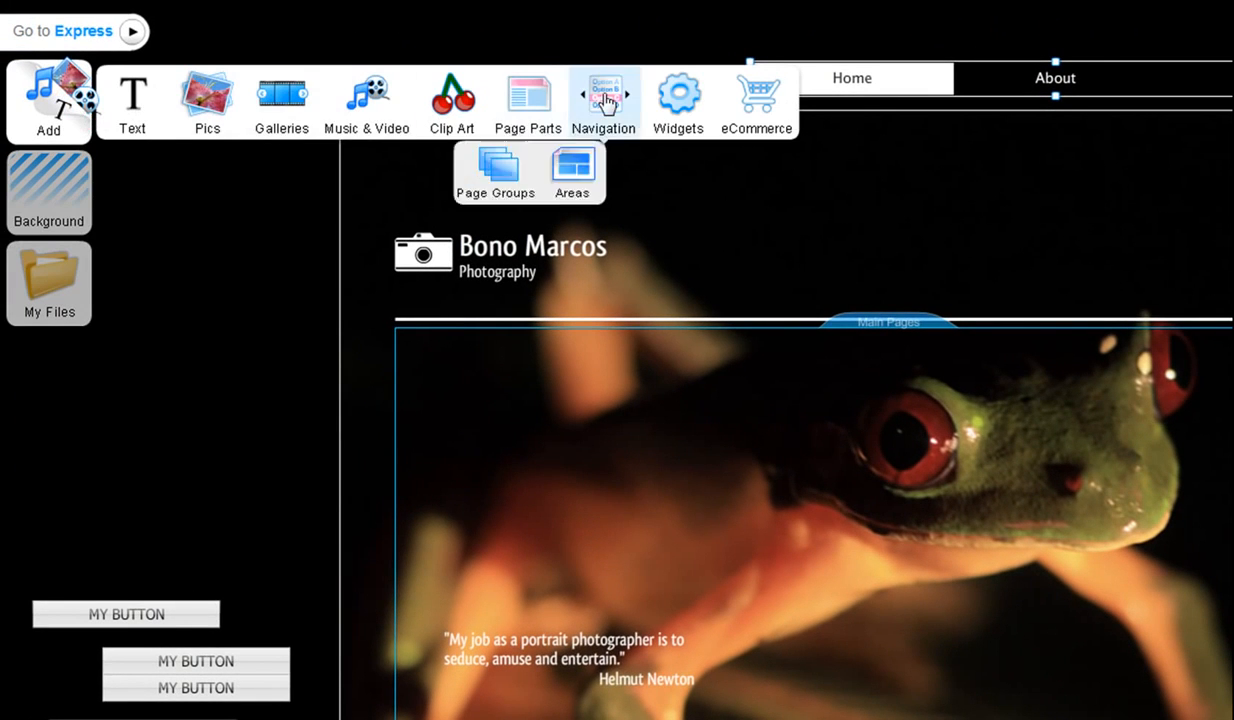
pyautogui.moveTo(603, 96)
pyautogui.click(598, 172)
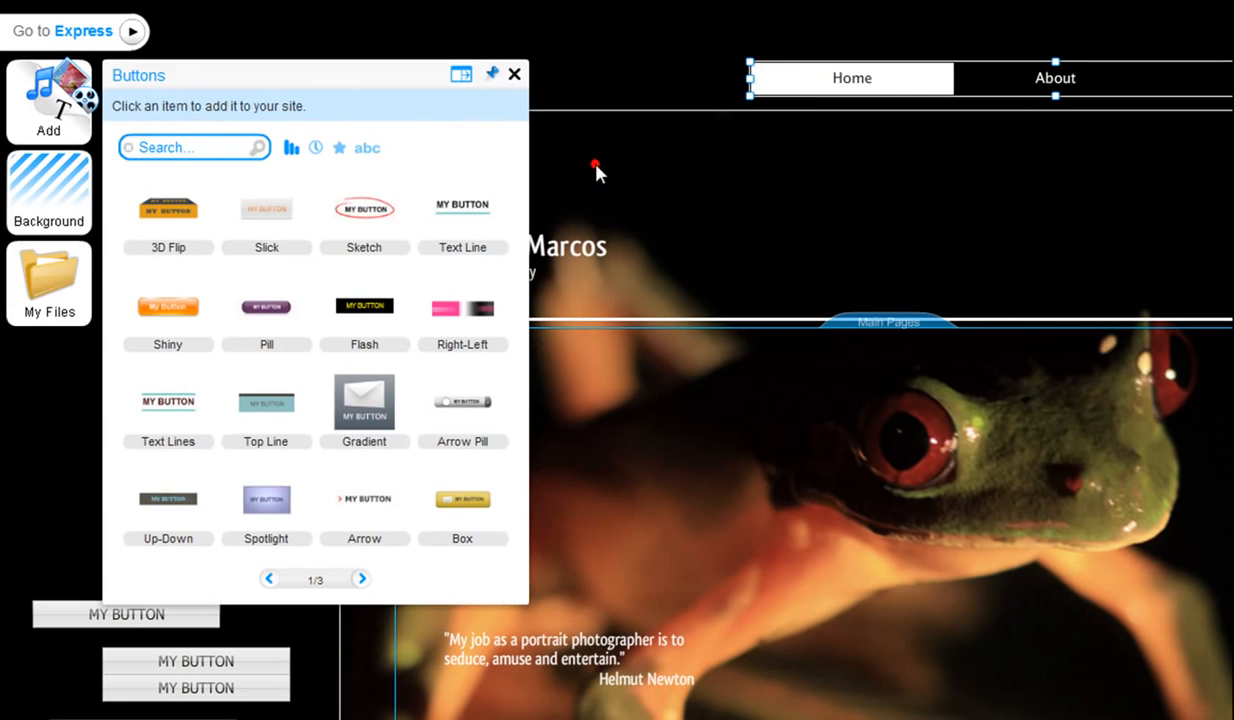
pyautogui.click(253, 216)
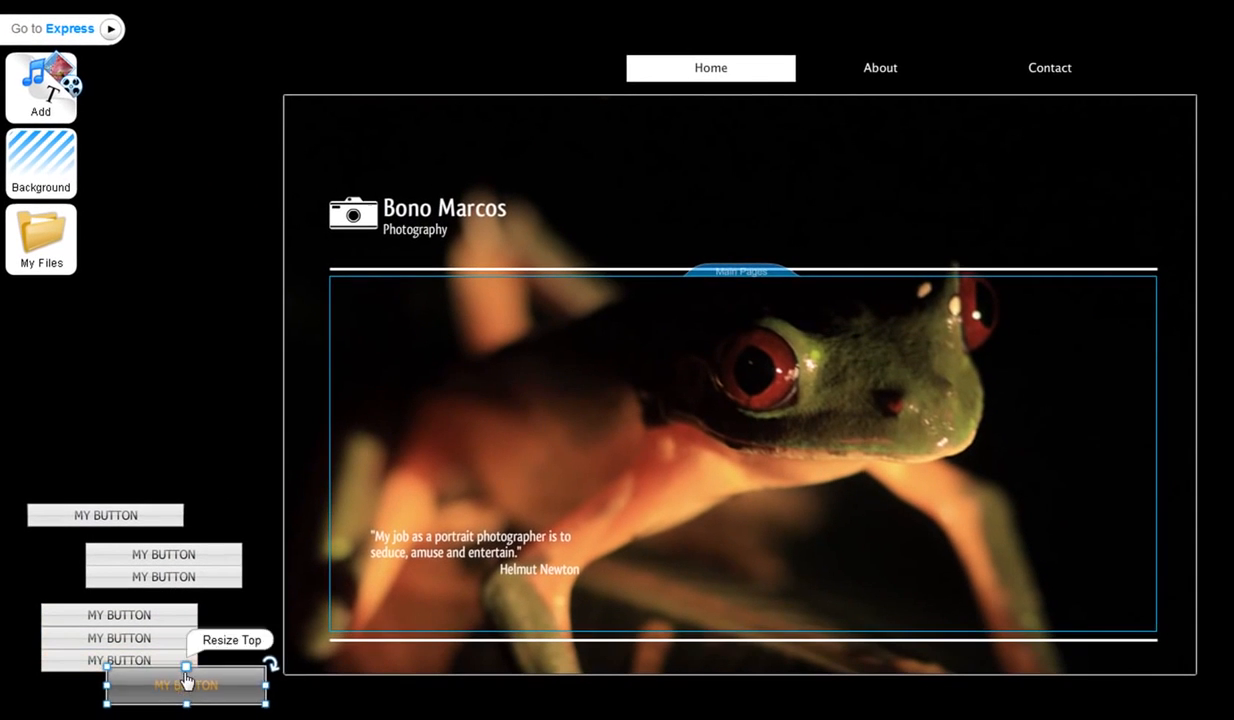
pyautogui.moveTo(213, 719); pyautogui.dragTo(566, 668)
pyautogui.moveTo(381, 602); pyautogui.dragTo(797, 243)
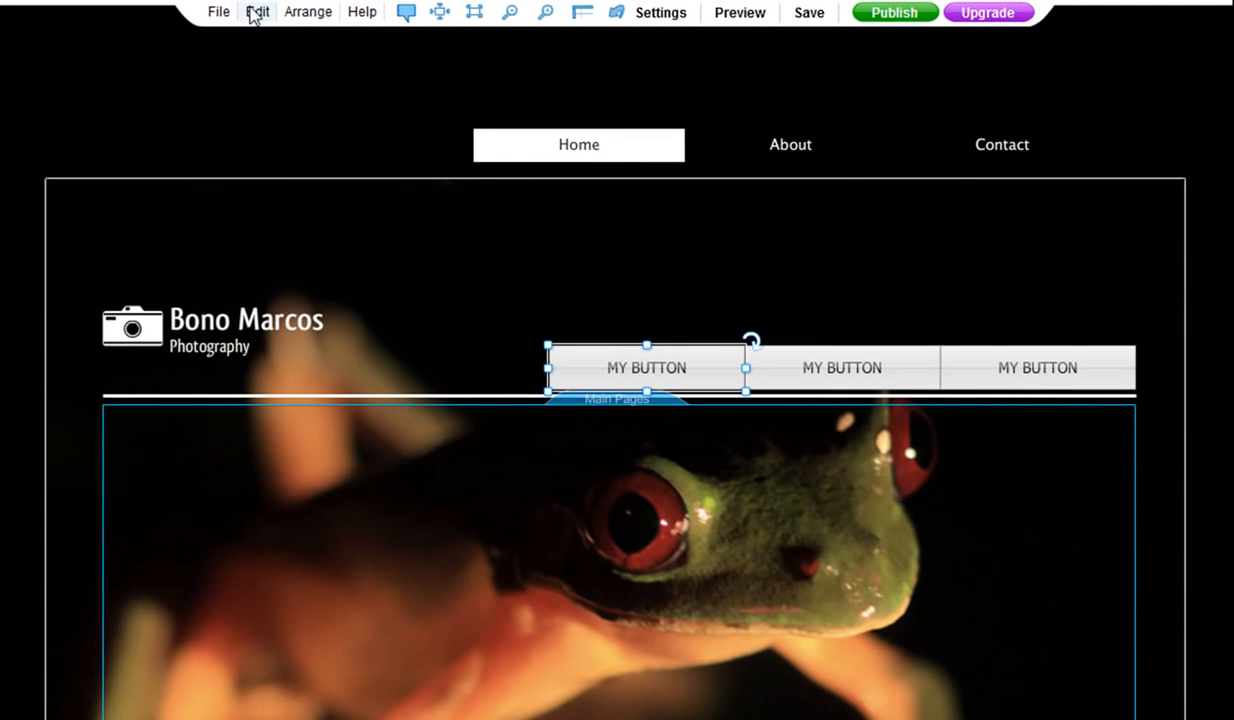
pyautogui.click(255, 13)
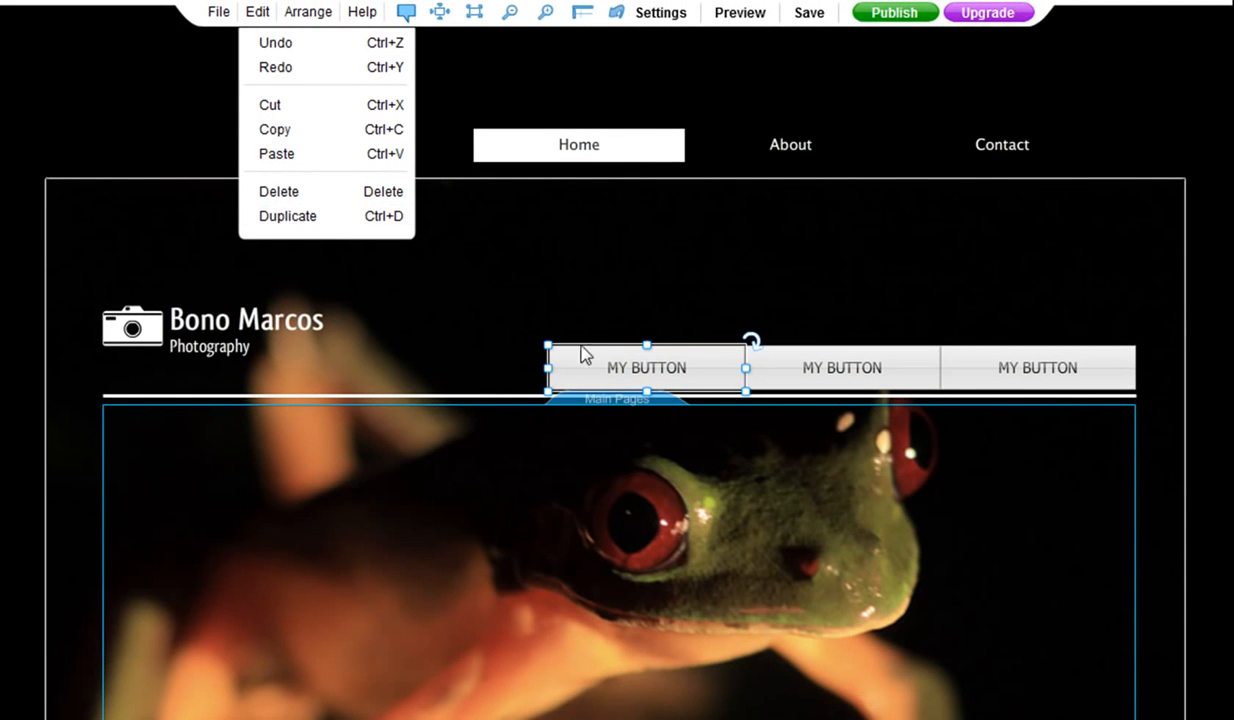
# Label the three header buttons home, about and contact, and delete the old main menu above the page.
pyautogui.click(622, 368)
pyautogui.click(621, 364)
pyautogui.write('home')
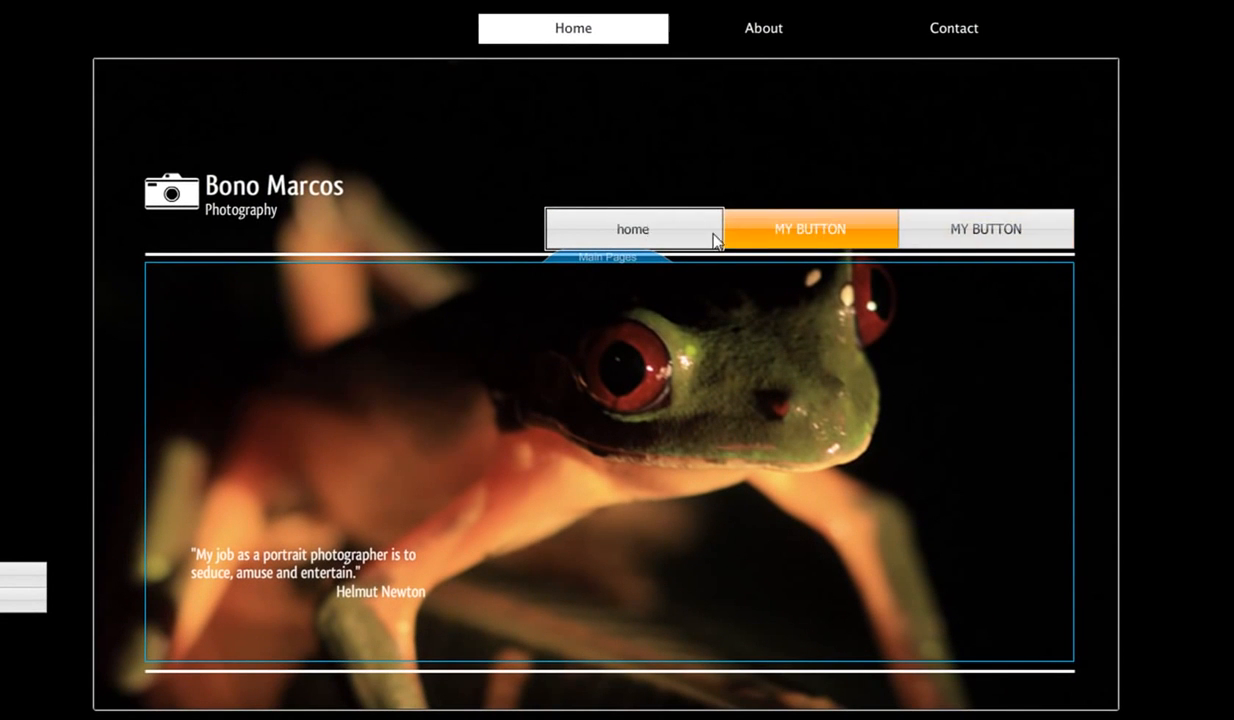
pyautogui.doubleClick(803, 232)
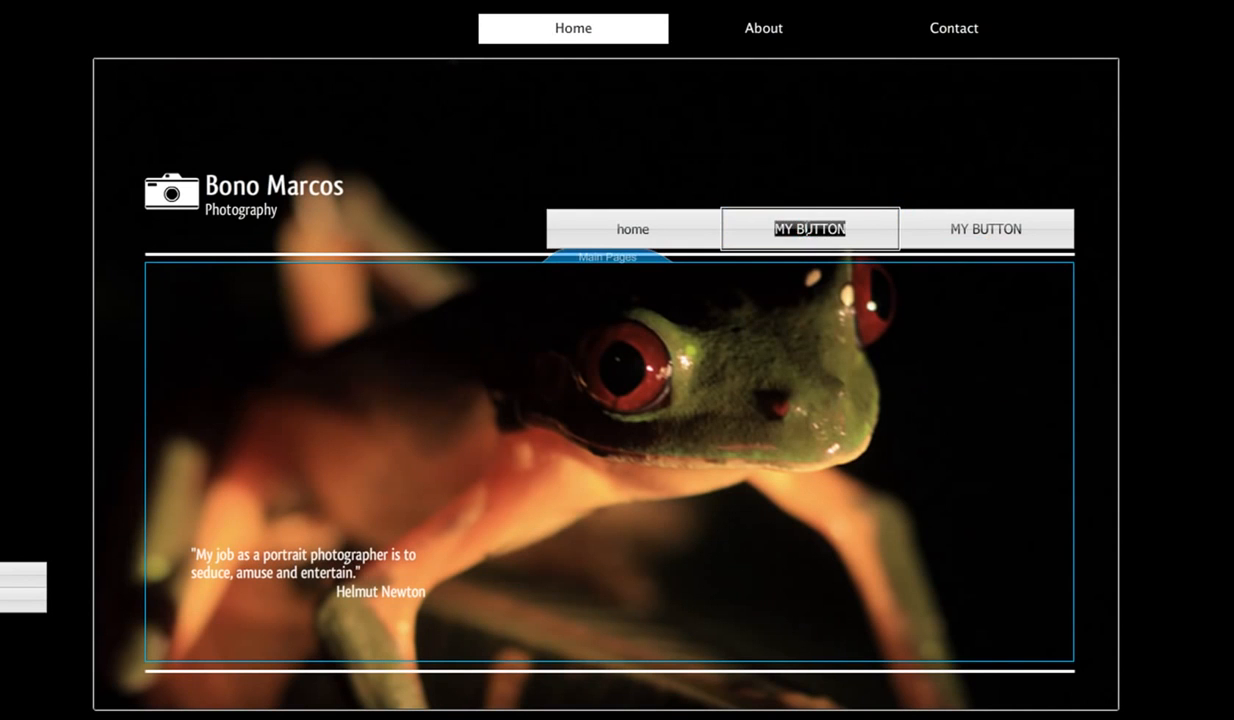
pyautogui.write('about')
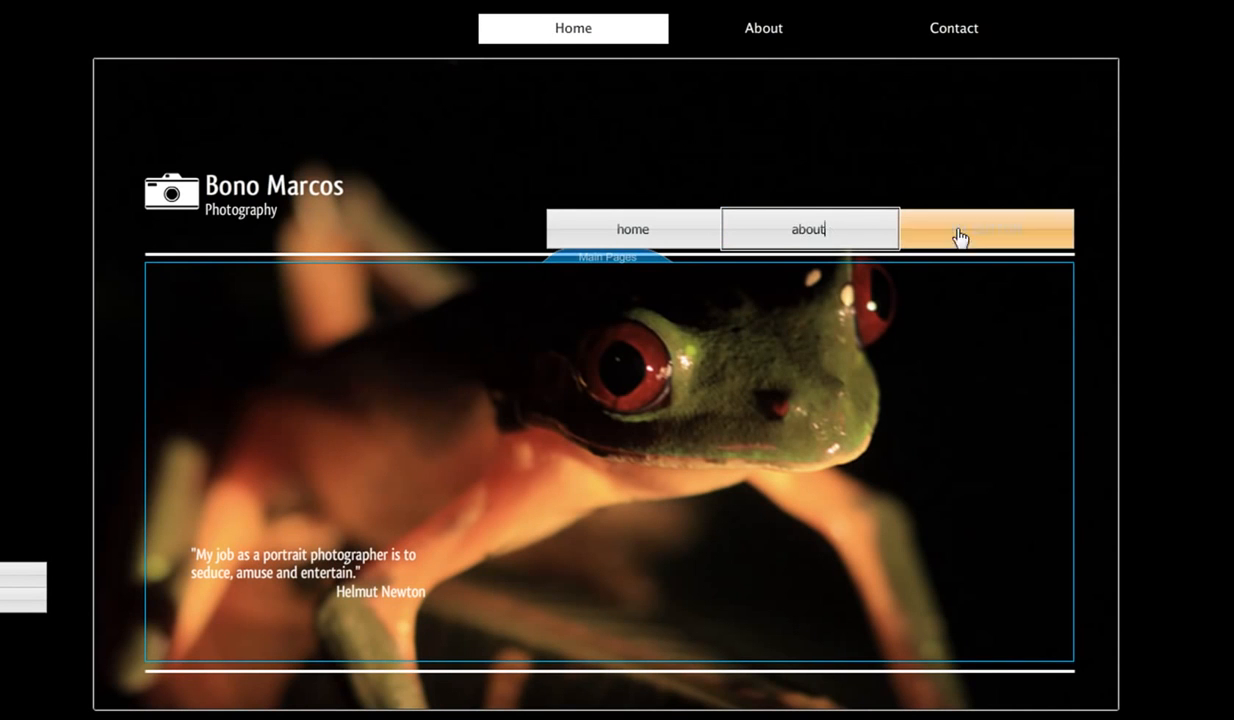
pyautogui.doubleClick(966, 232)
pyautogui.write('contact')
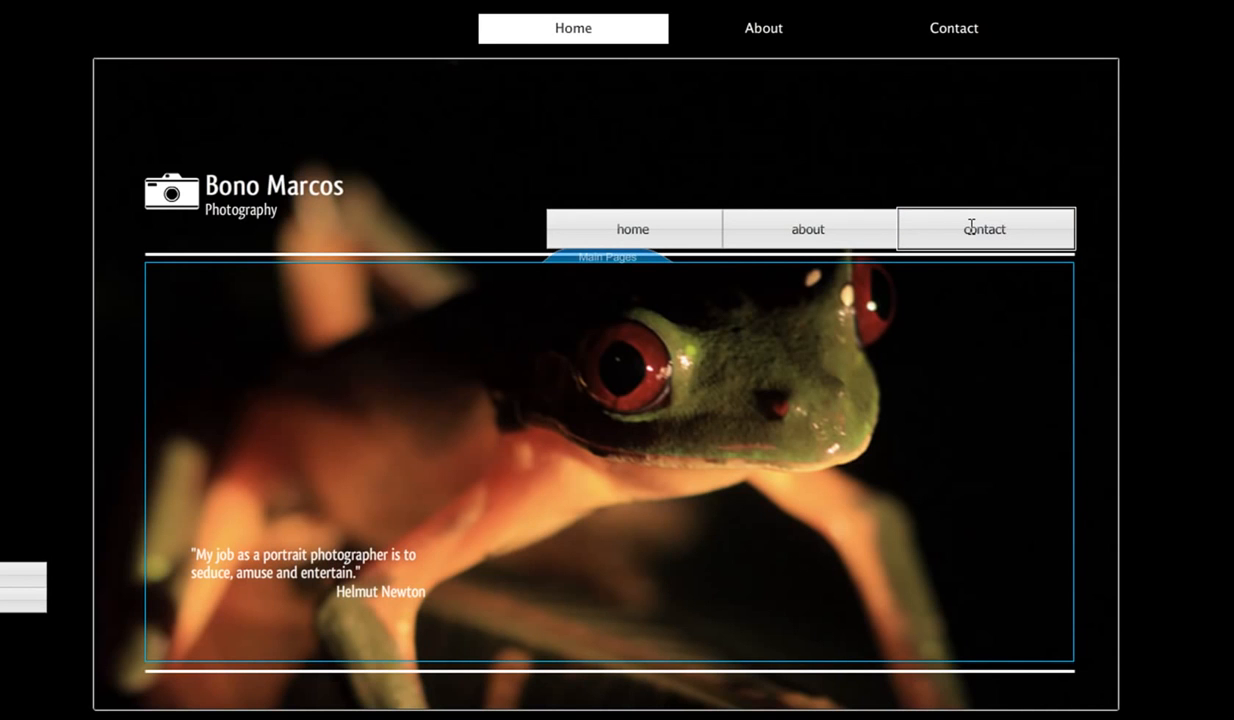
pyautogui.click(615, 37)
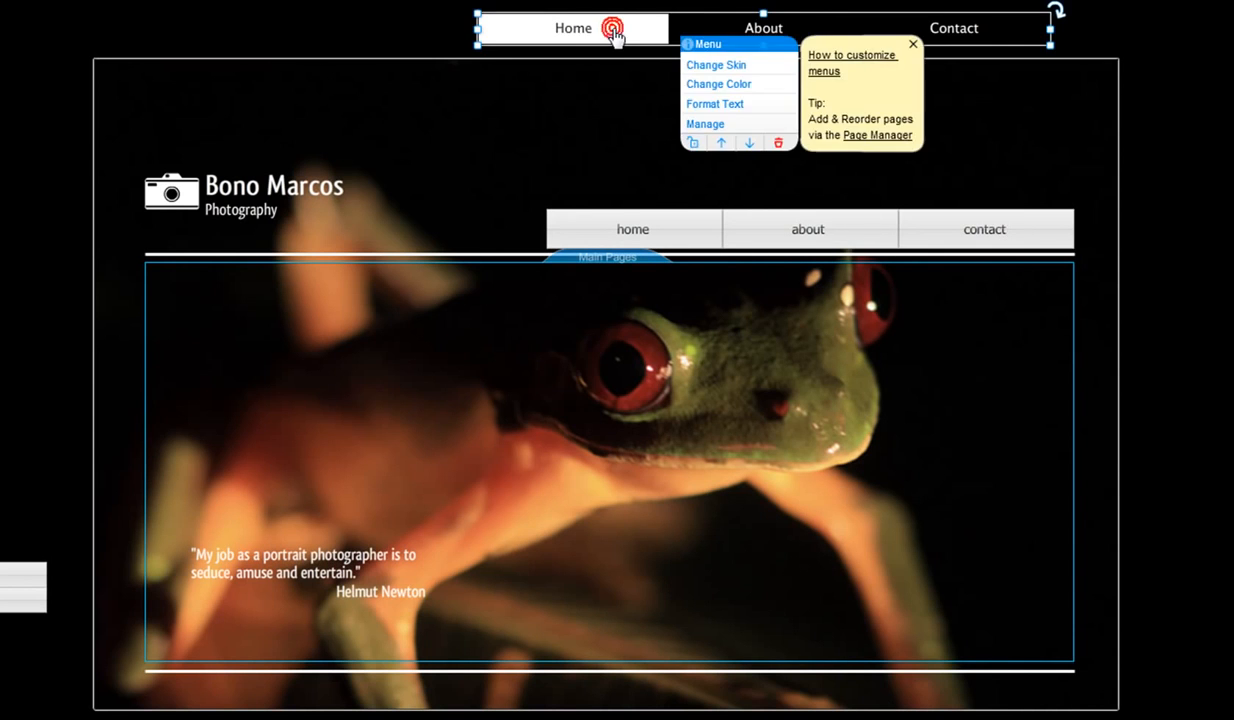
pyautogui.click(779, 146)
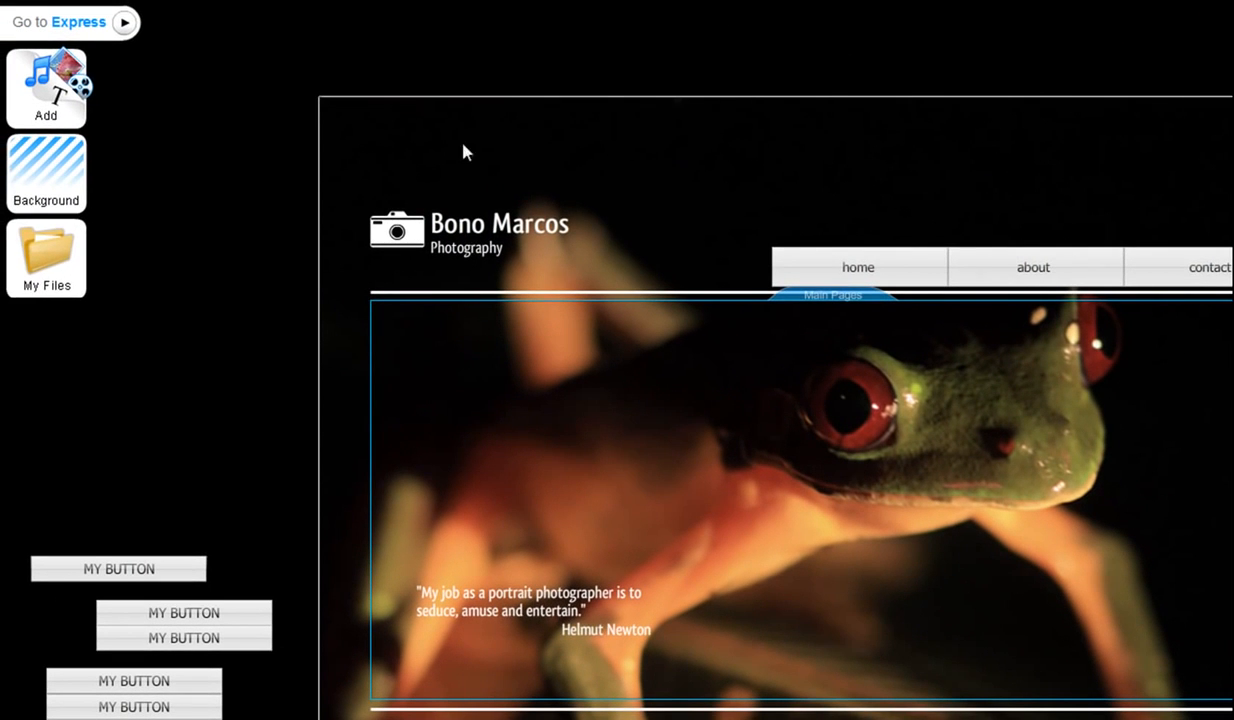
# Add a new Page Group to the site and delete the instruction paragraph from its first page.
pyautogui.click(80, 95)
pyautogui.moveTo(492, 90)
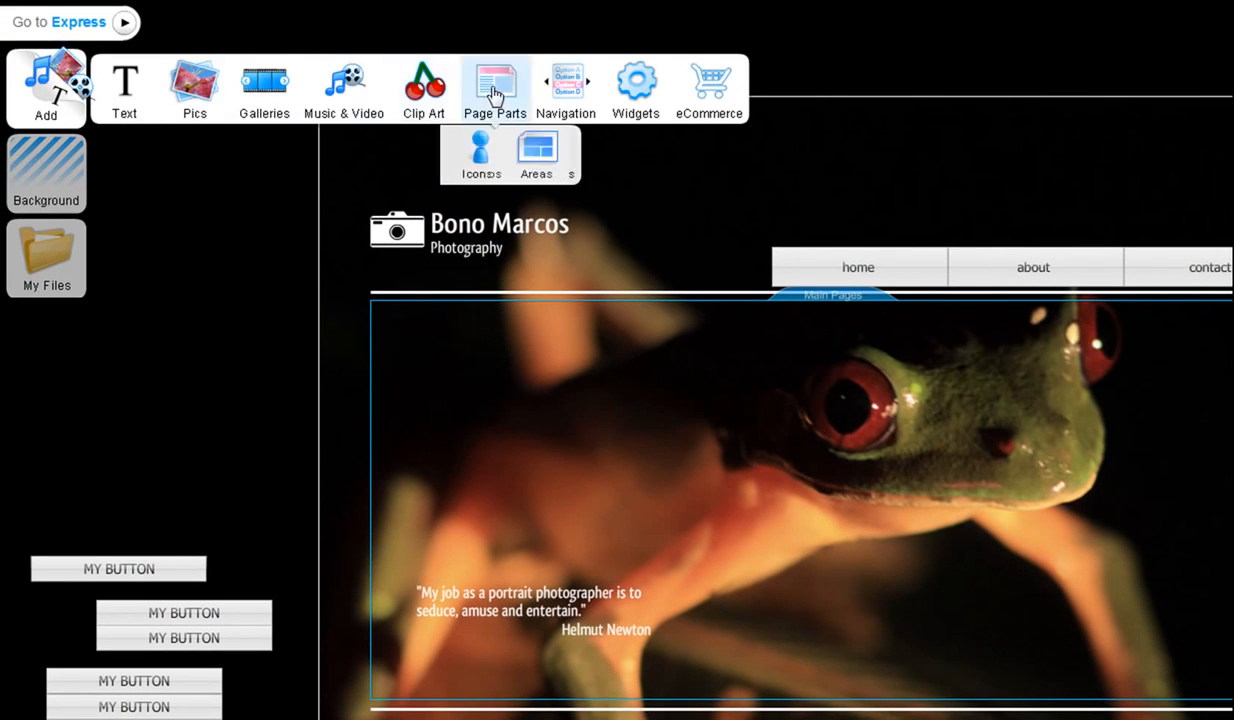
pyautogui.click(474, 150)
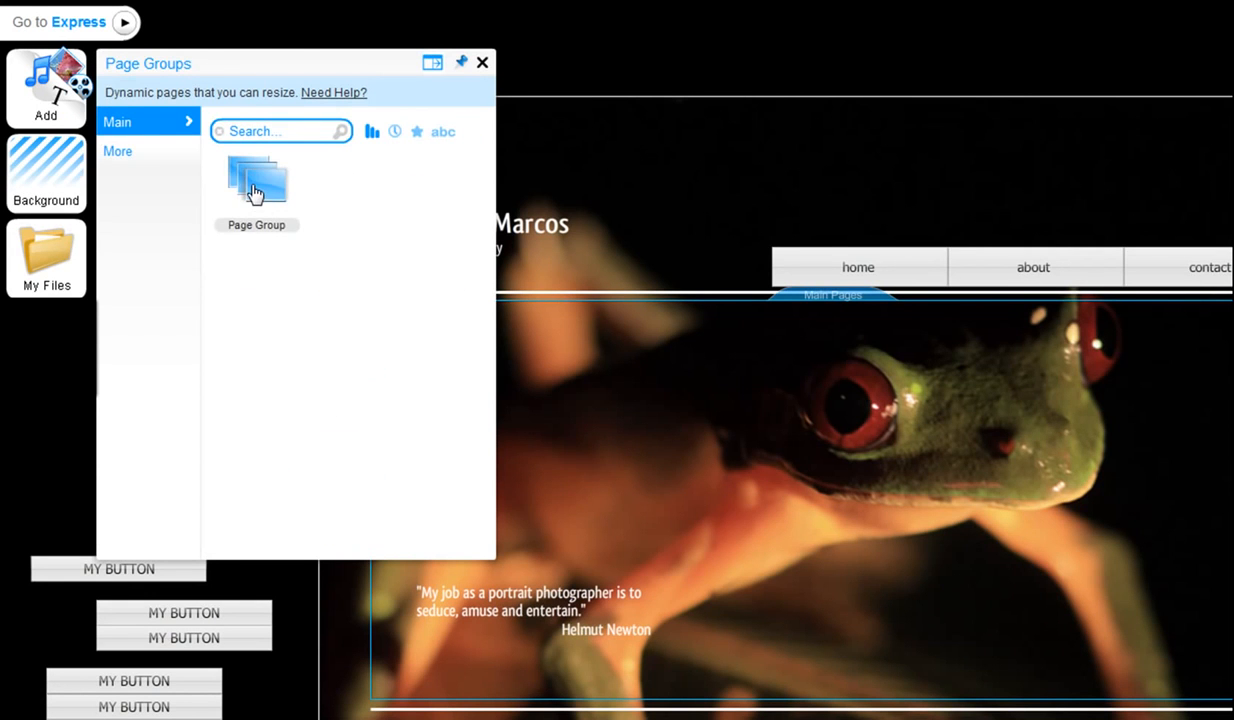
pyautogui.click(255, 193)
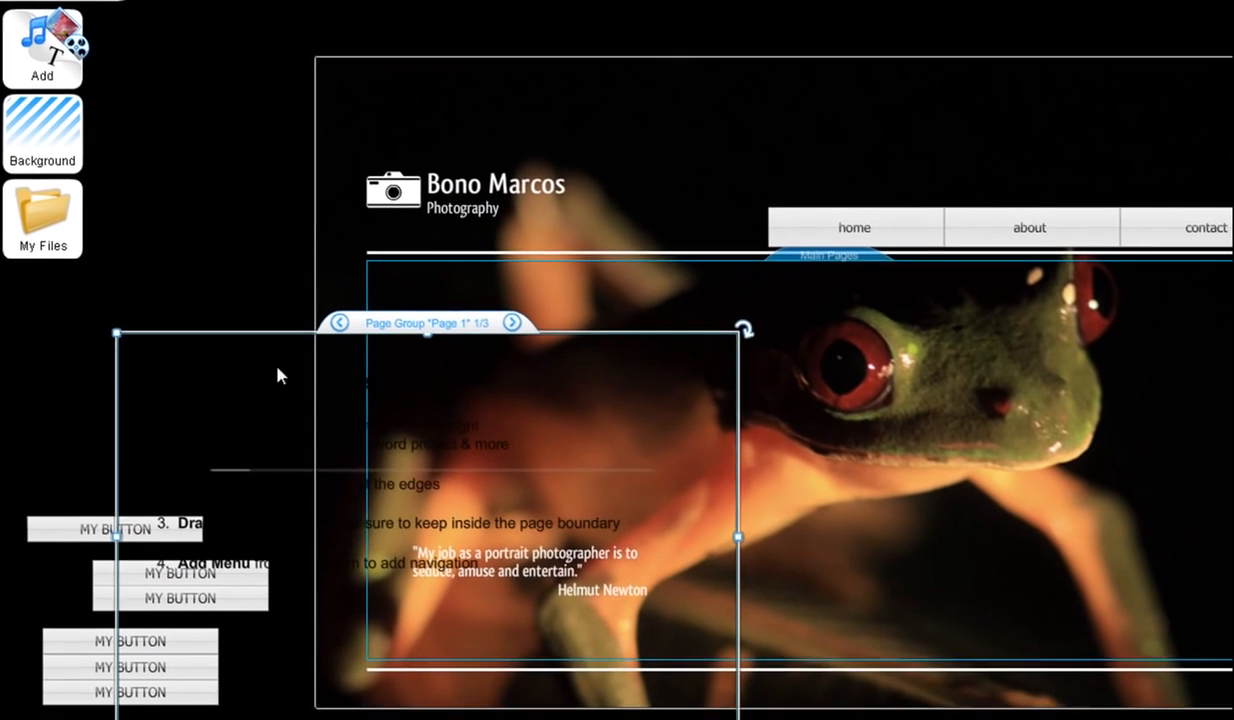
pyautogui.click(276, 469)
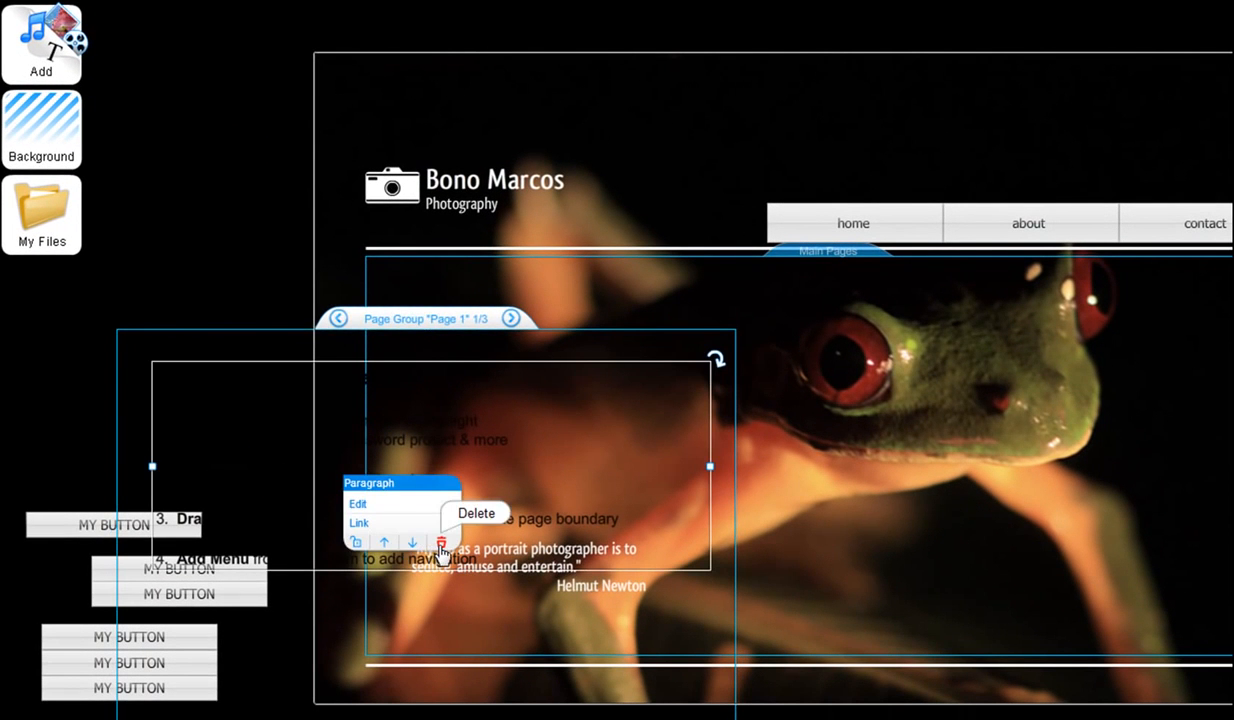
pyautogui.click(440, 545)
# Place the new page group directly below the header buttons, reduce its height and extend its right side past the page boundary.
pyautogui.moveTo(433, 330); pyautogui.dragTo(672, 240)
pyautogui.moveTo(661, 660); pyautogui.dragTo(712, 457)
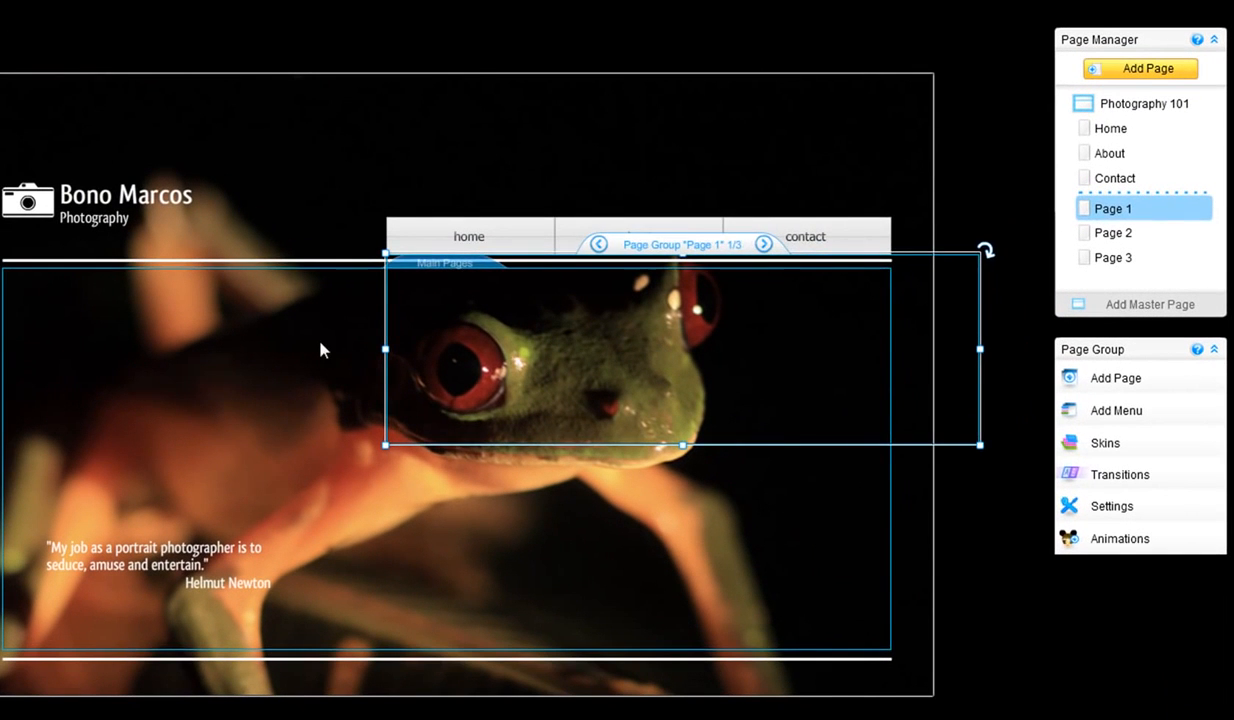
pyautogui.rightClick(341, 344)
pyautogui.click(474, 272)
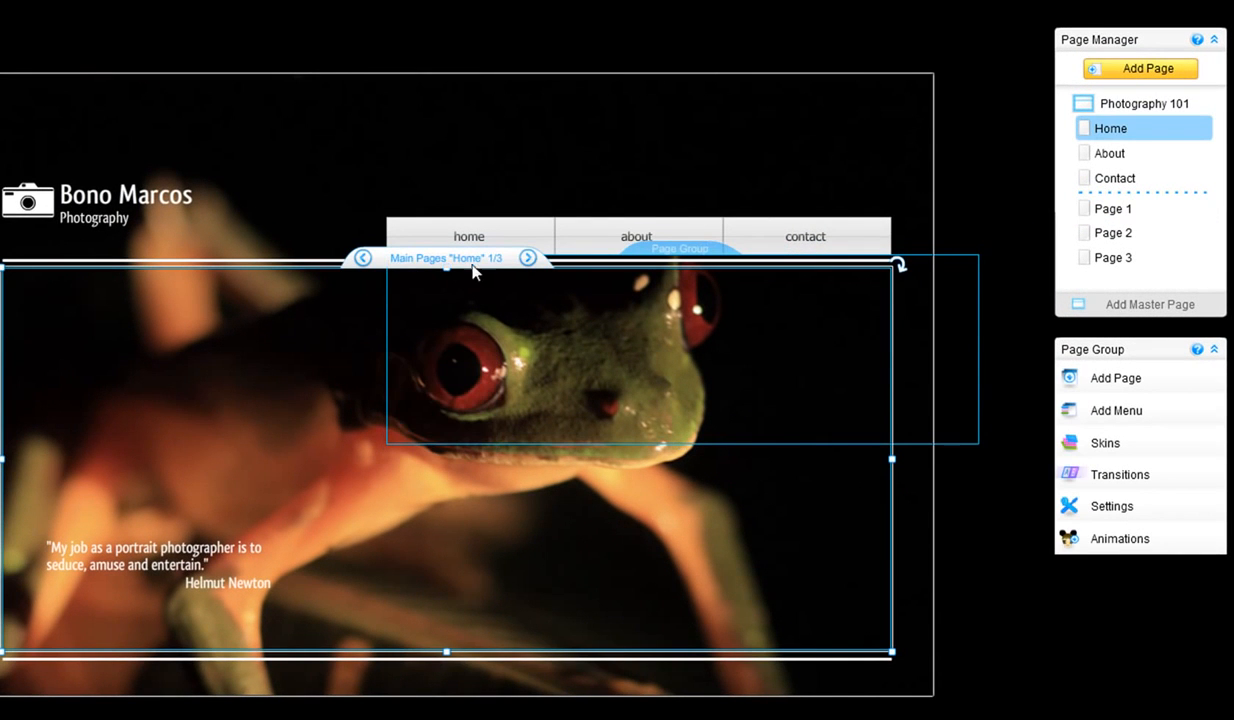
pyautogui.click(648, 252)
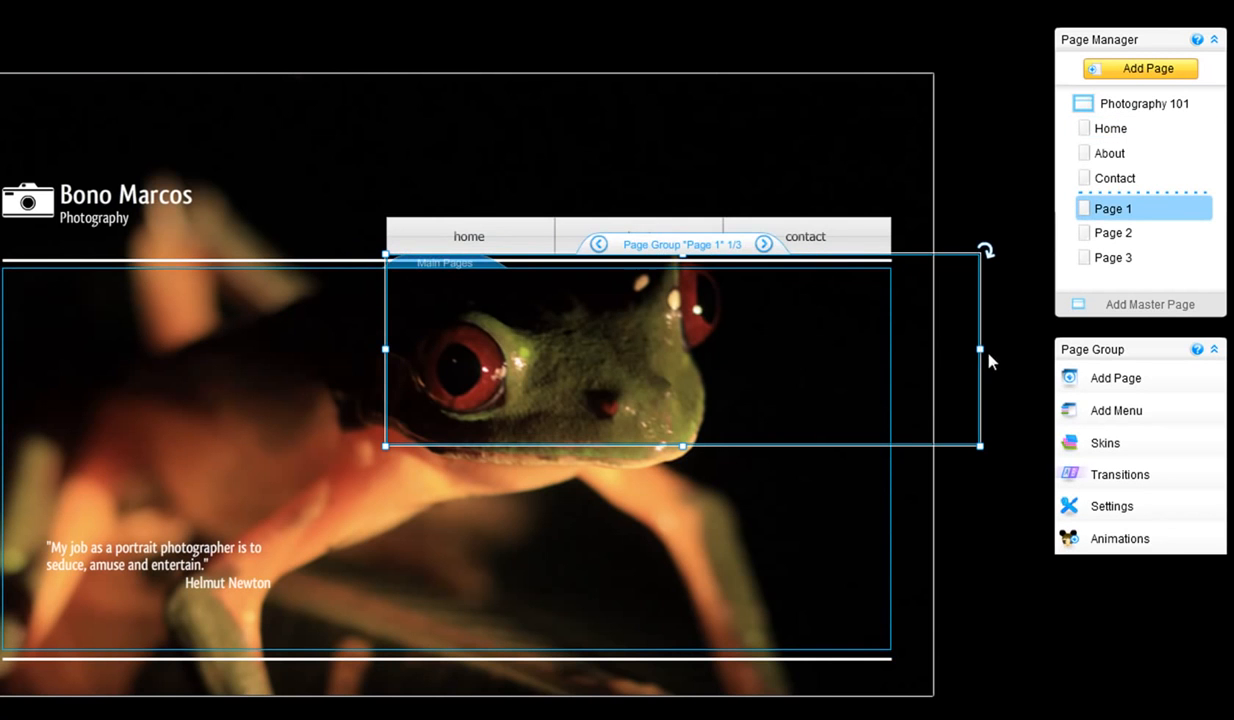
pyautogui.moveTo(981, 350); pyautogui.dragTo(1011, 350)
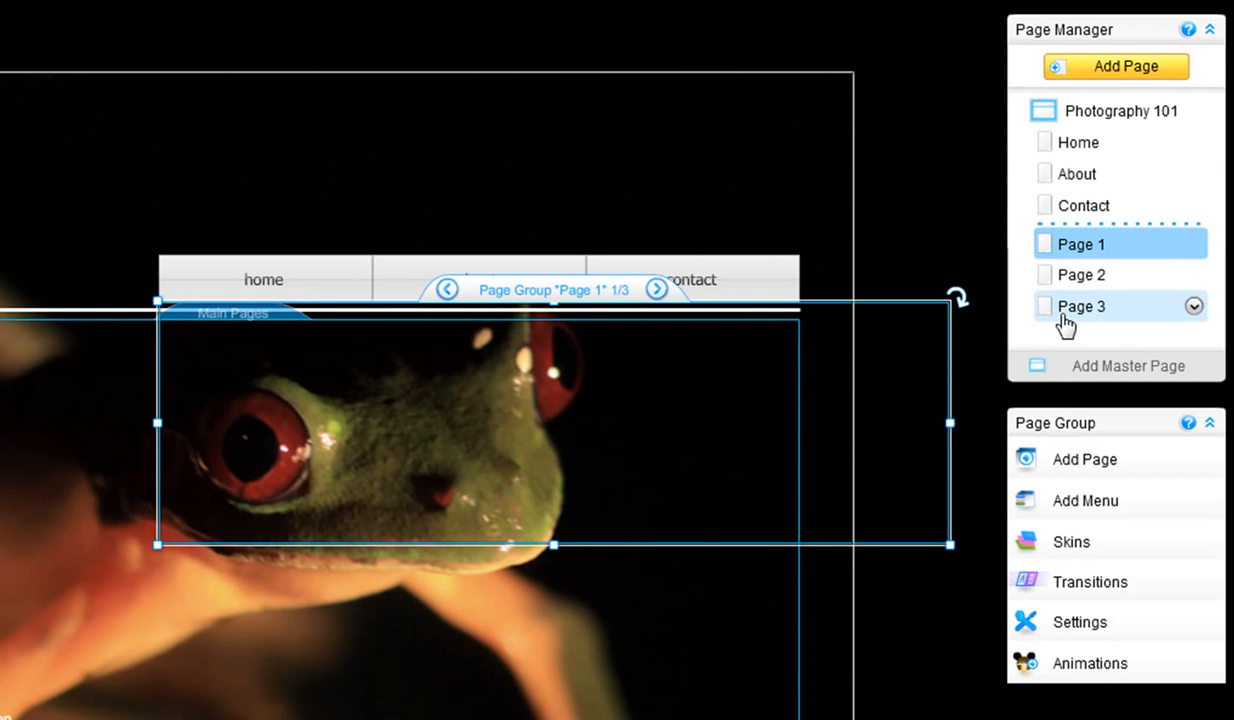
# Add a fourth page named "page 4" to the page group, after Page 3.
pyautogui.click(991, 354)
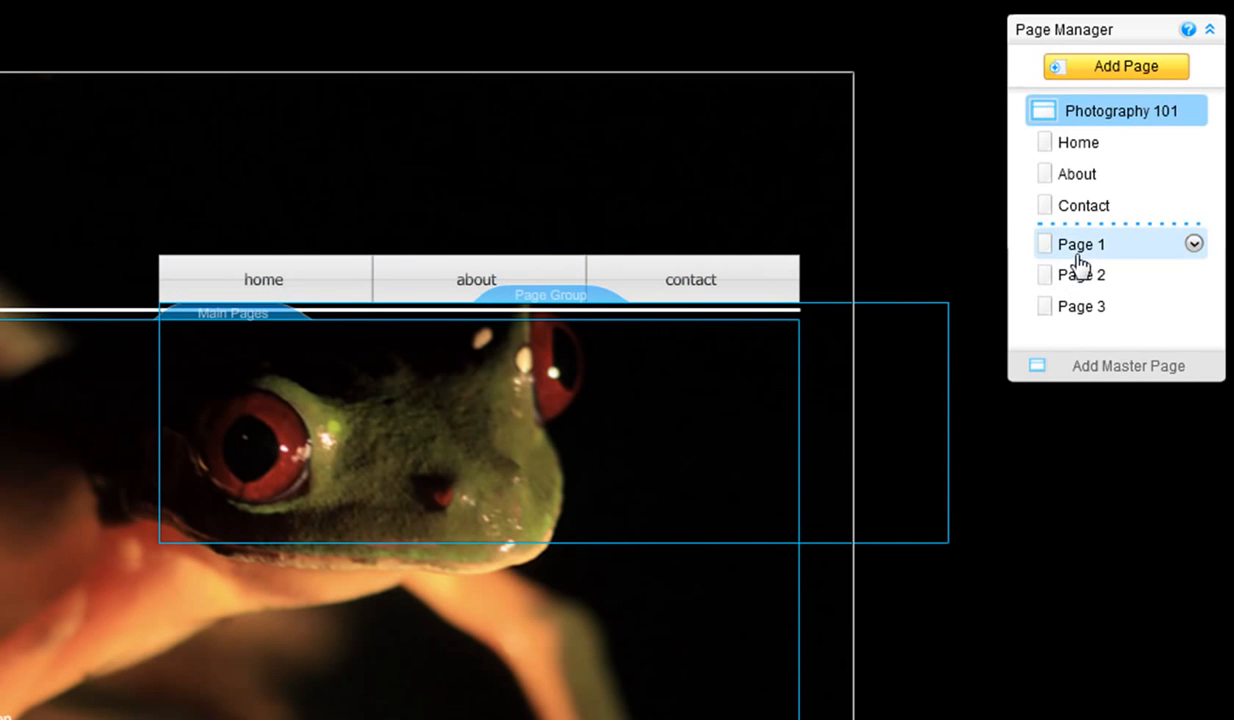
pyautogui.click(1063, 310)
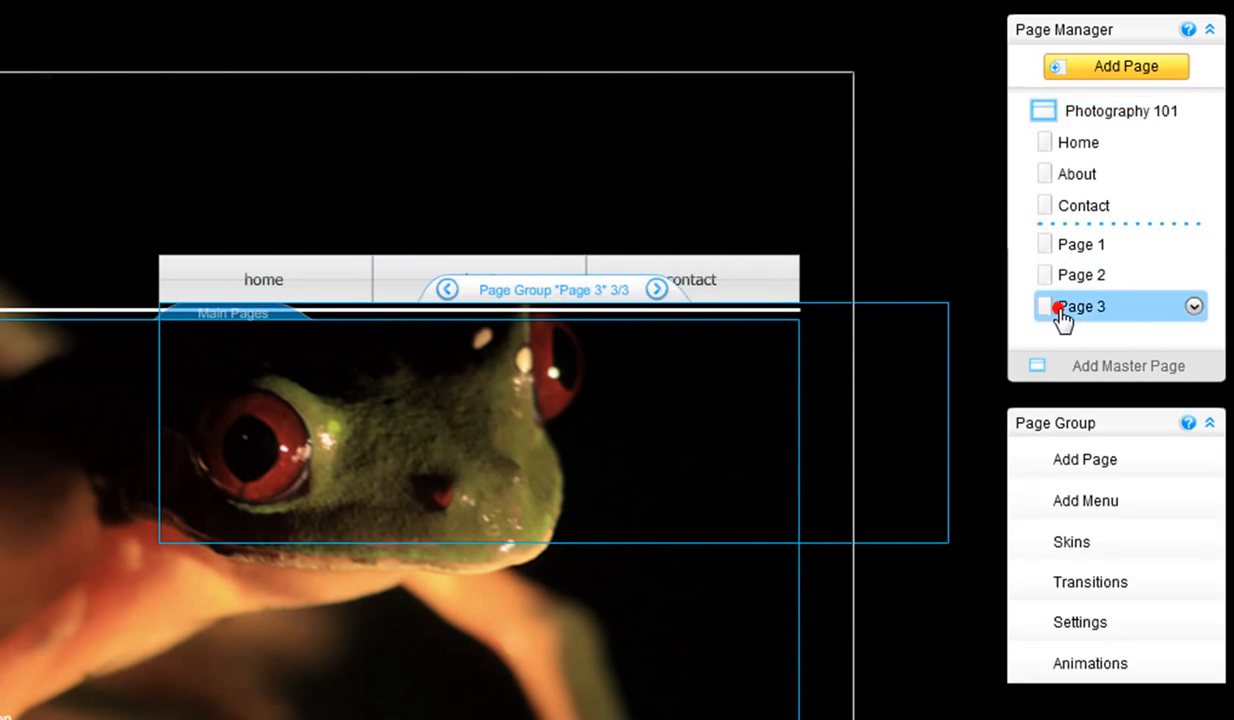
pyautogui.click(1096, 68)
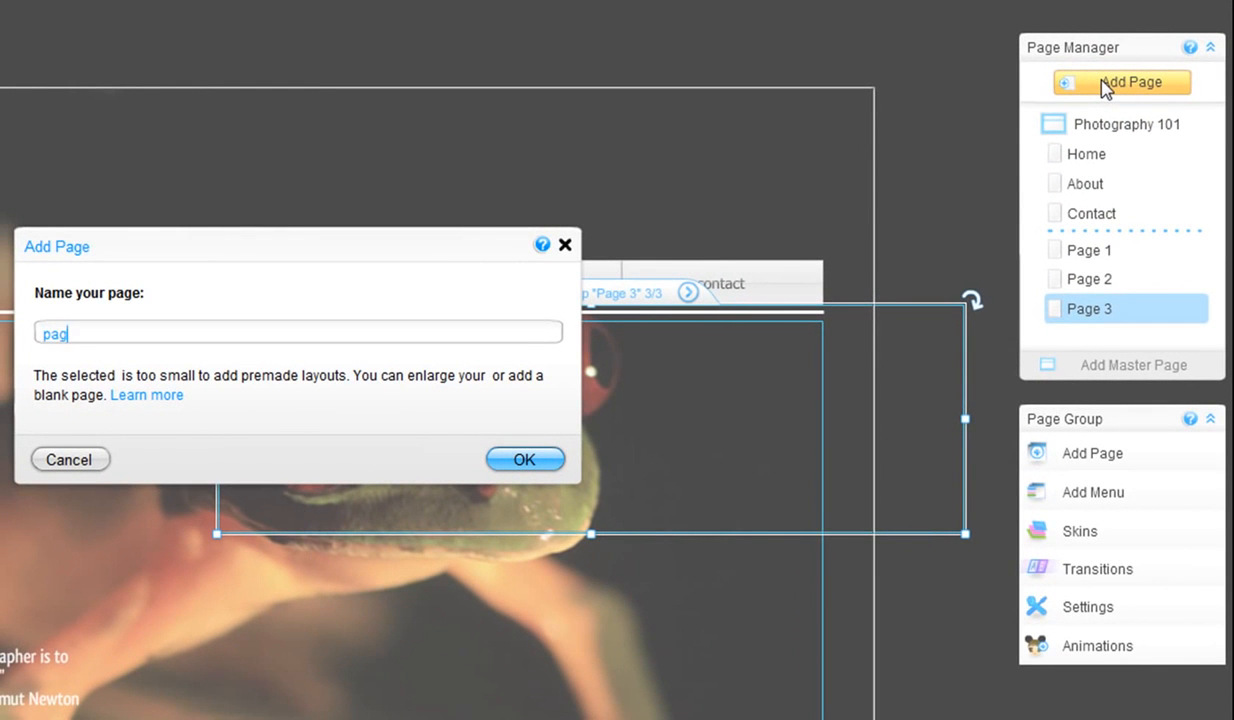
pyautogui.press('Return')
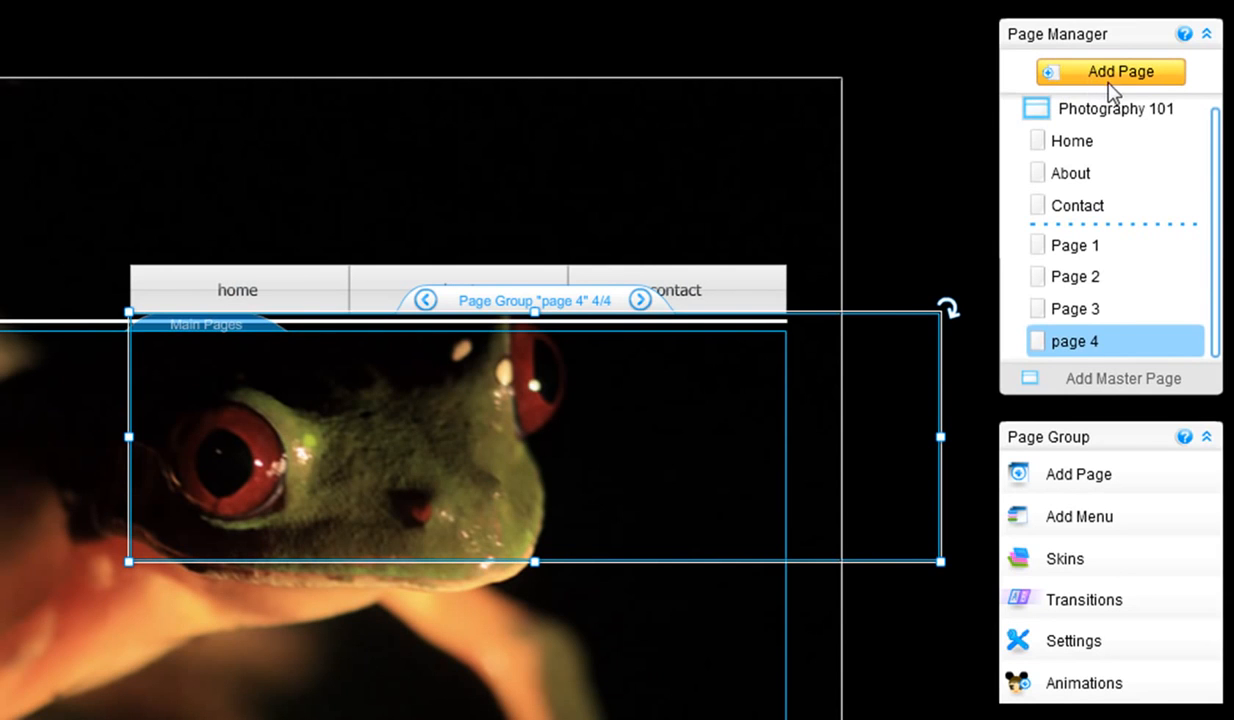
pyautogui.moveTo(1068, 358)
pyautogui.click(947, 268)
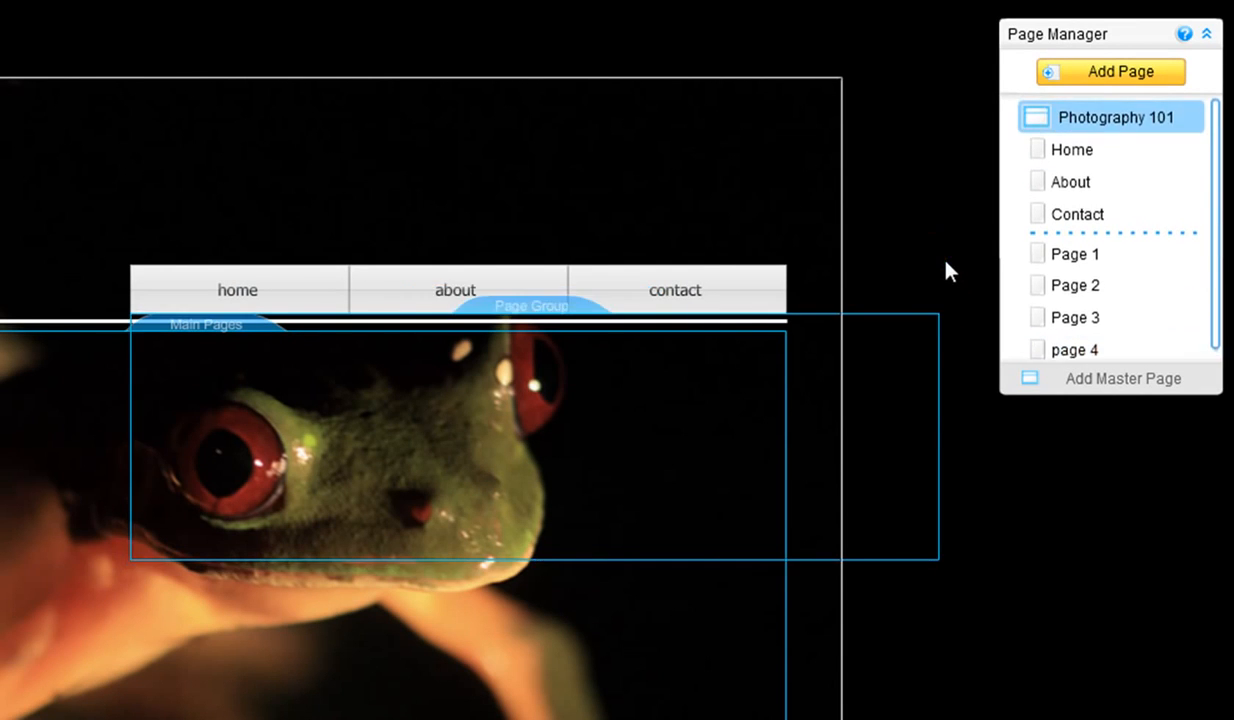
# Leave Page 1 of the page group empty and place the stack of three buttons on Page 2, directly beneath the home button.
pyautogui.click(1038, 257)
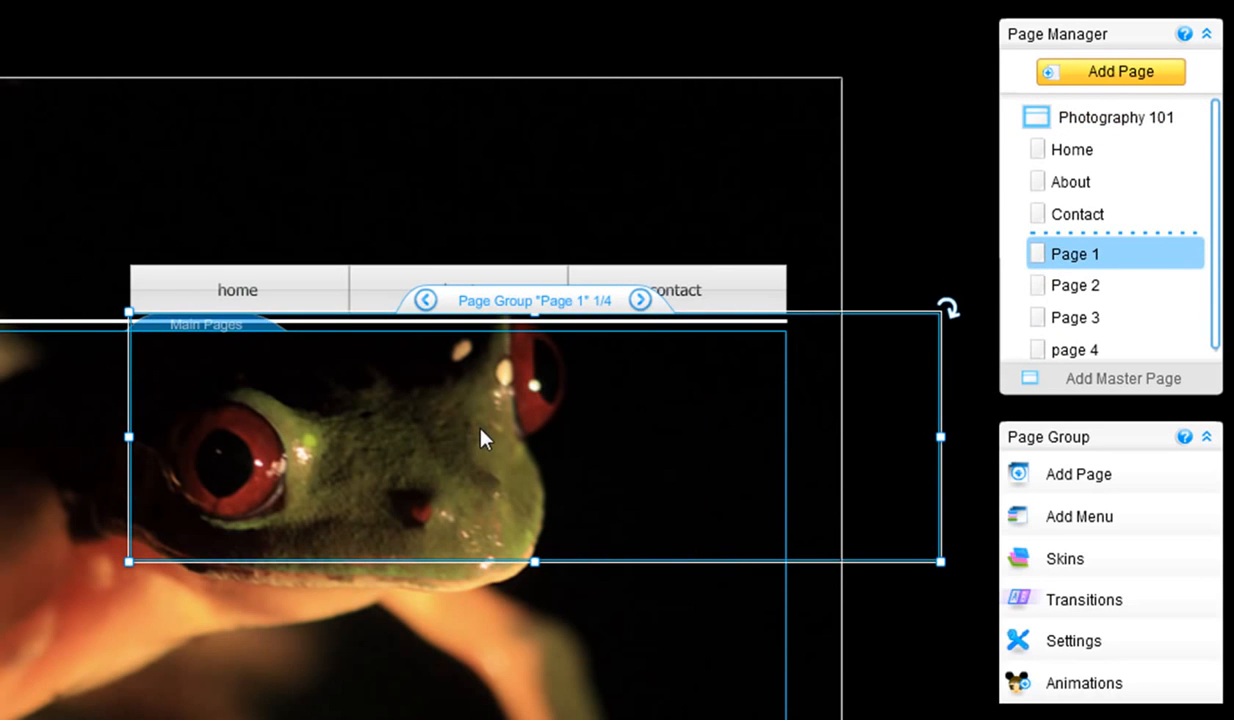
pyautogui.click(1058, 286)
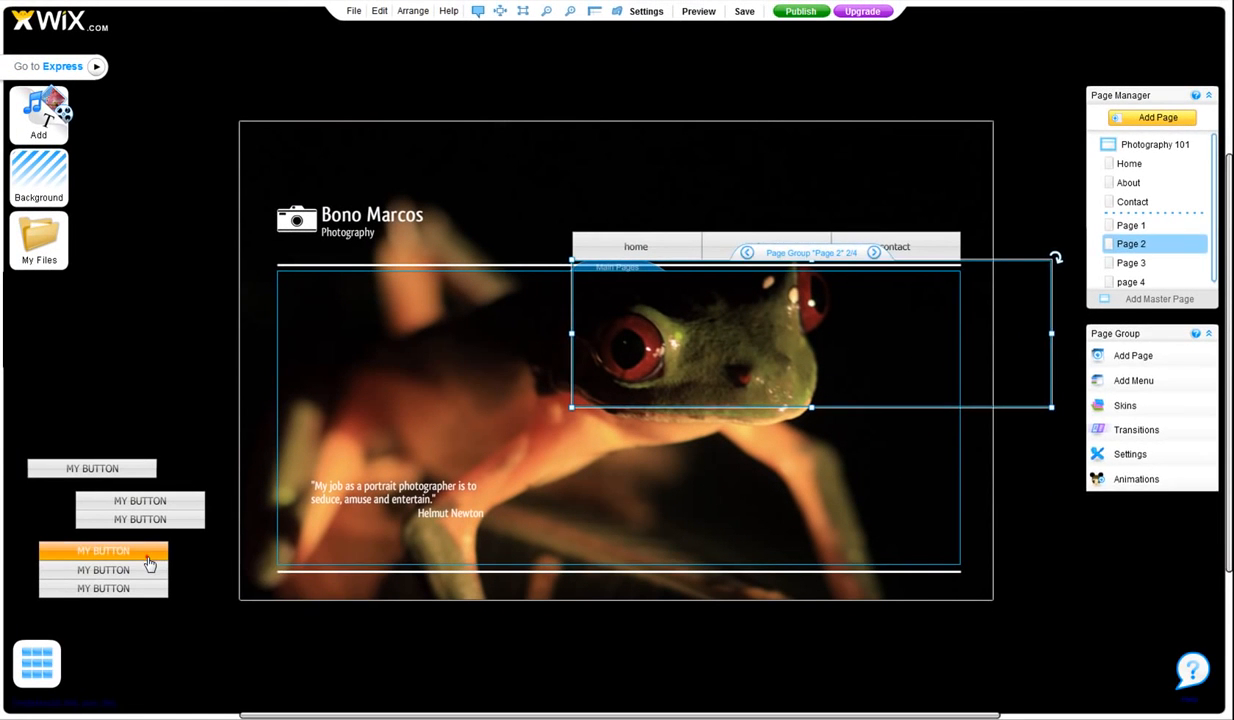
pyautogui.click(148, 572)
pyautogui.moveTo(148, 575); pyautogui.dragTo(688, 276)
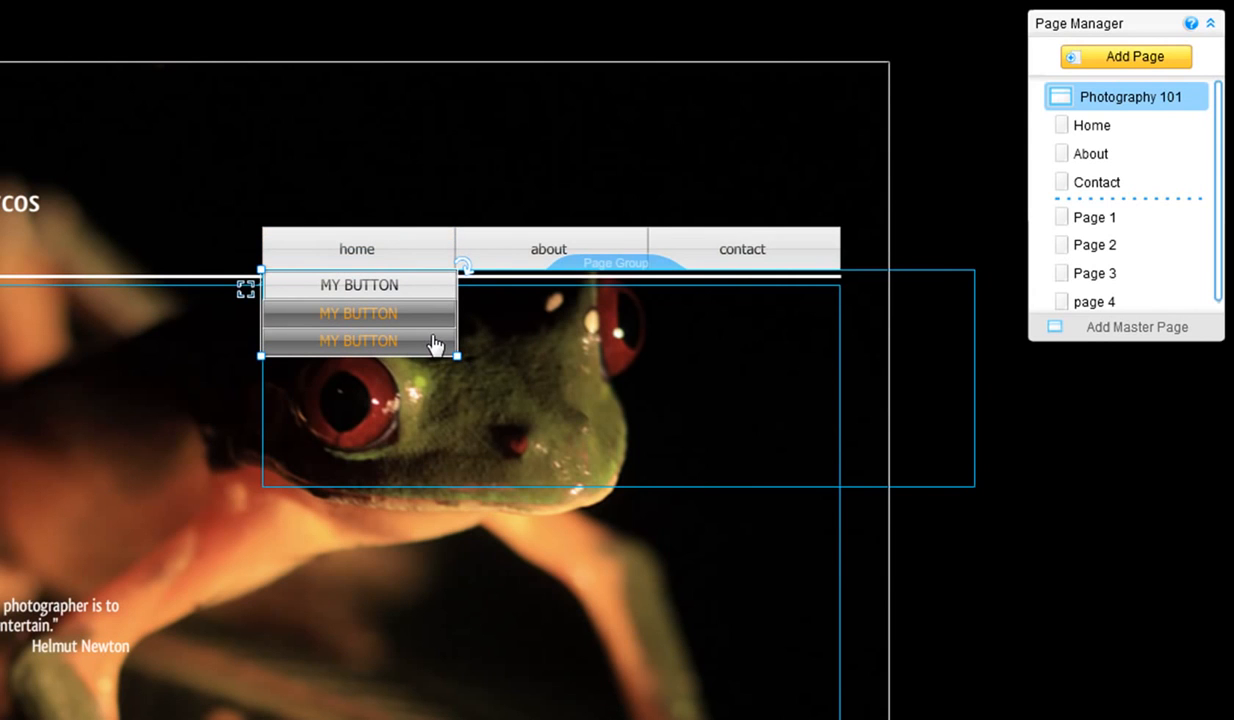
# Place the two-button stack beneath about on Page 3 of the page group, and the single button beneath contact on page 4.
pyautogui.click(1060, 273)
pyautogui.moveTo(0, 680); pyautogui.dragTo(615, 292)
pyautogui.click(1082, 301)
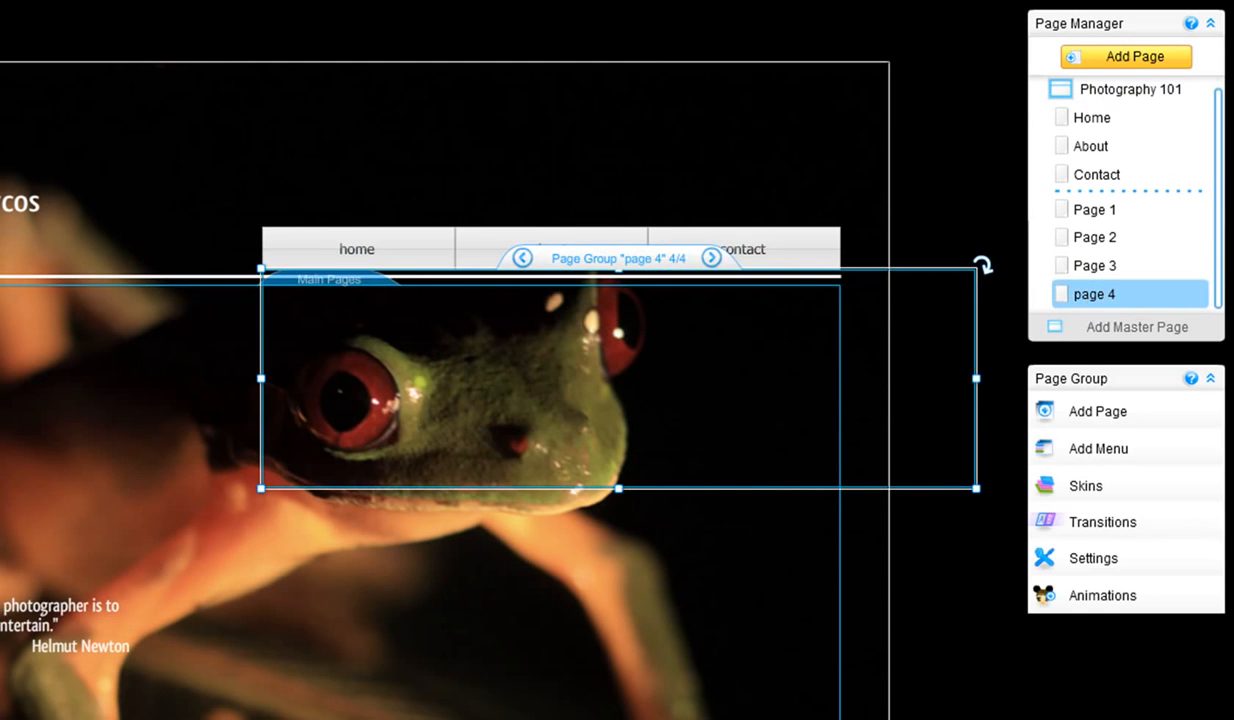
pyautogui.moveTo(733, 413); pyautogui.dragTo(785, 296)
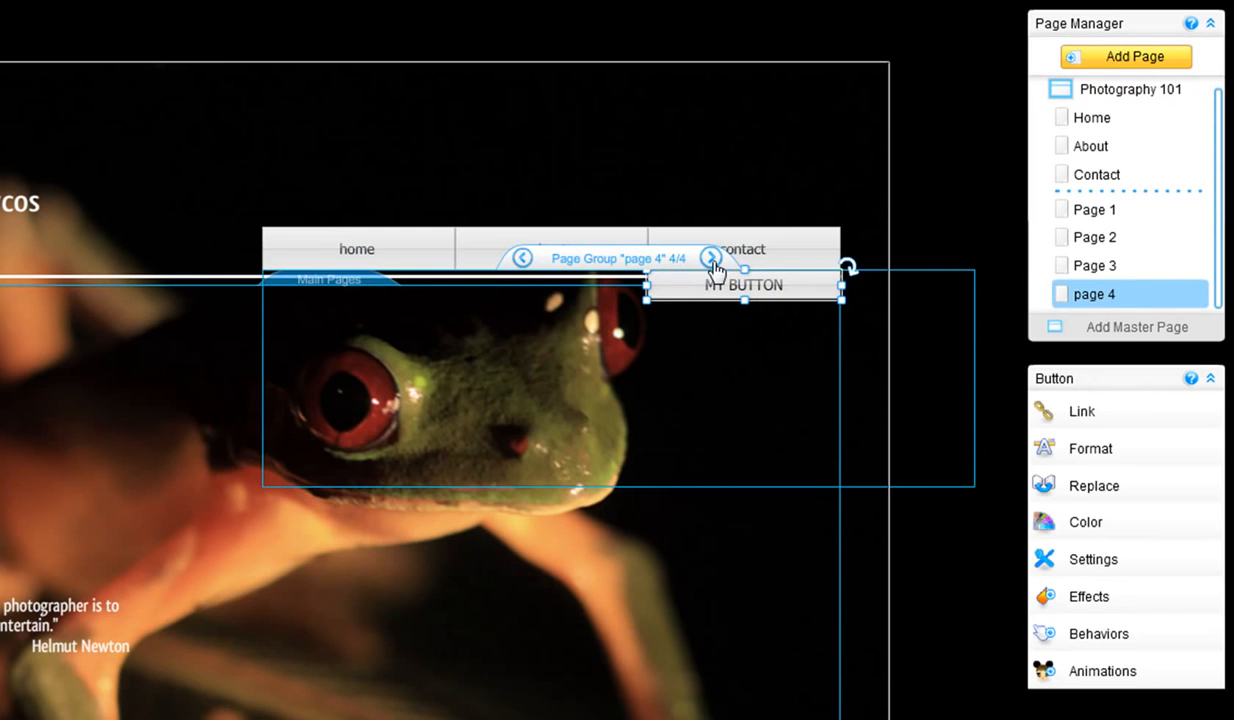
# Go through the pages of the page group to check where the submenu buttons sit on each one.
pyautogui.click(711, 259)
pyautogui.click(711, 259)
pyautogui.click(711, 259)
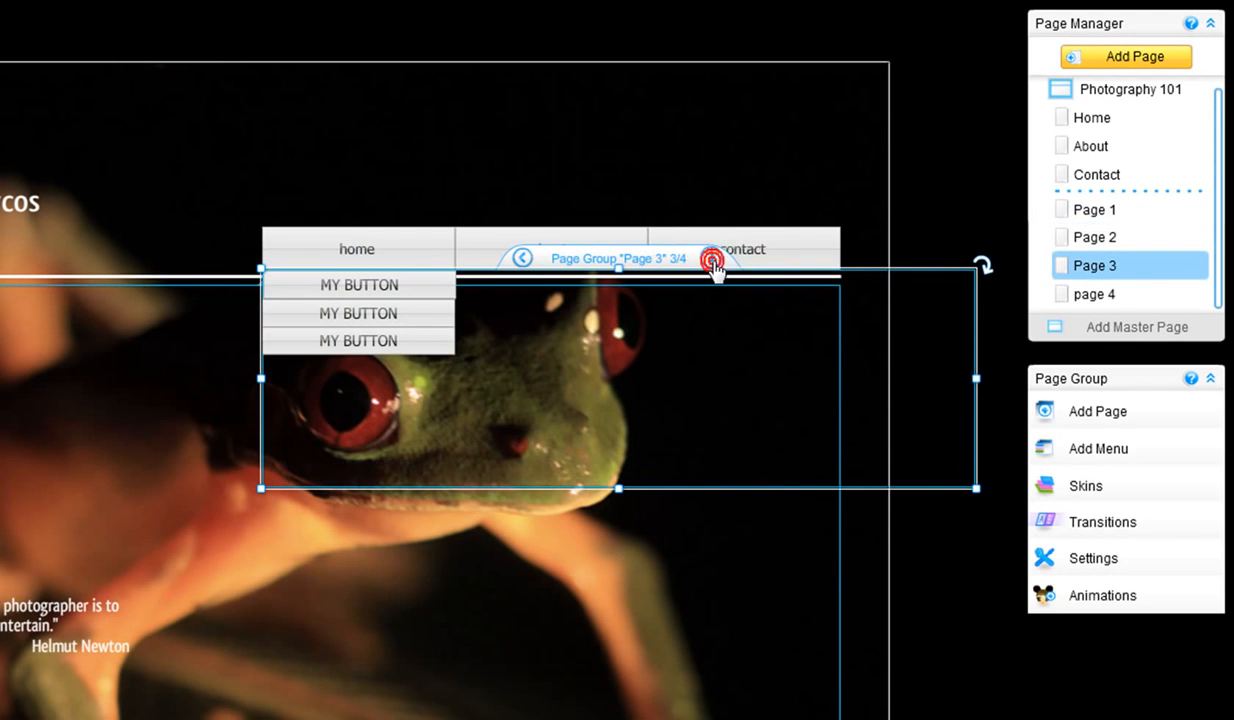
pyautogui.click(711, 259)
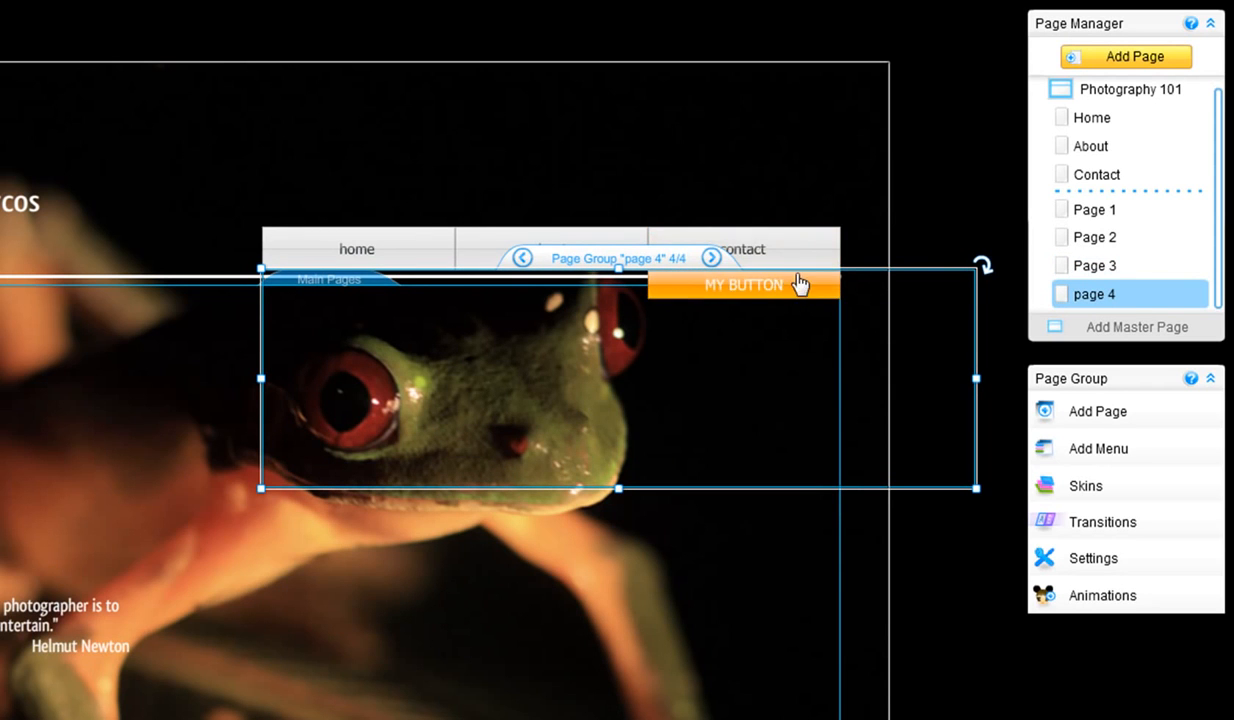
pyautogui.click(711, 258)
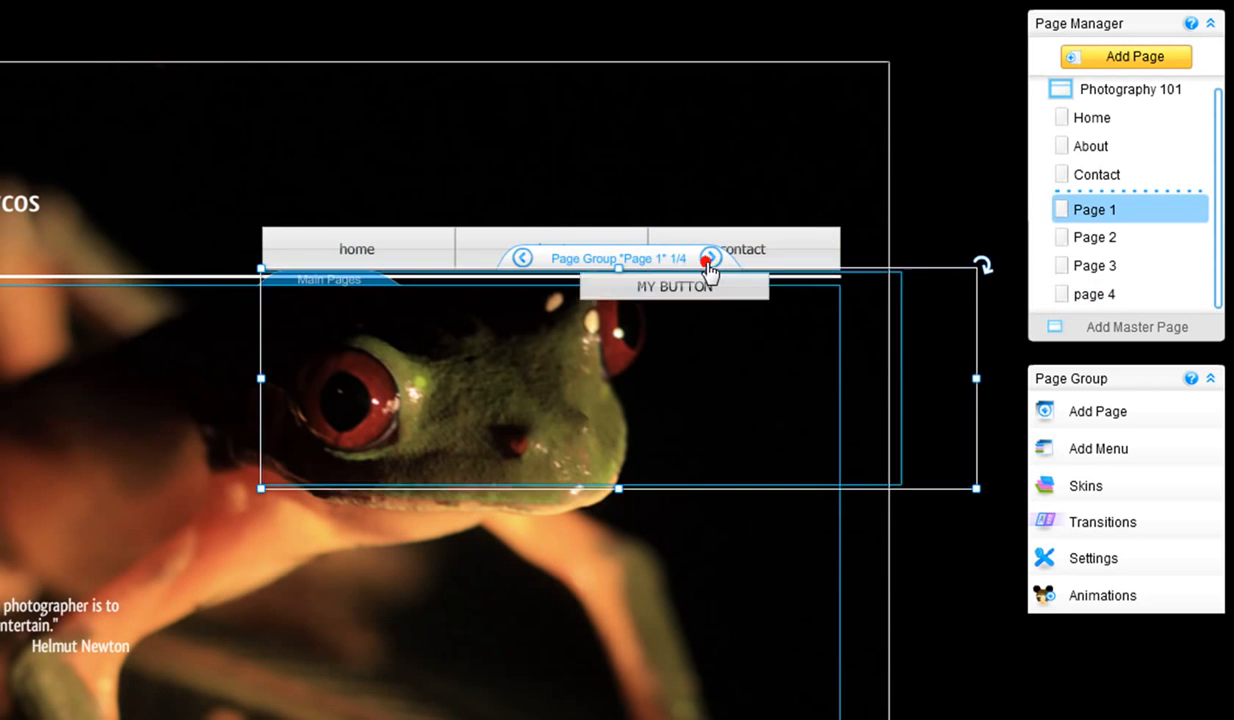
pyautogui.click(711, 258)
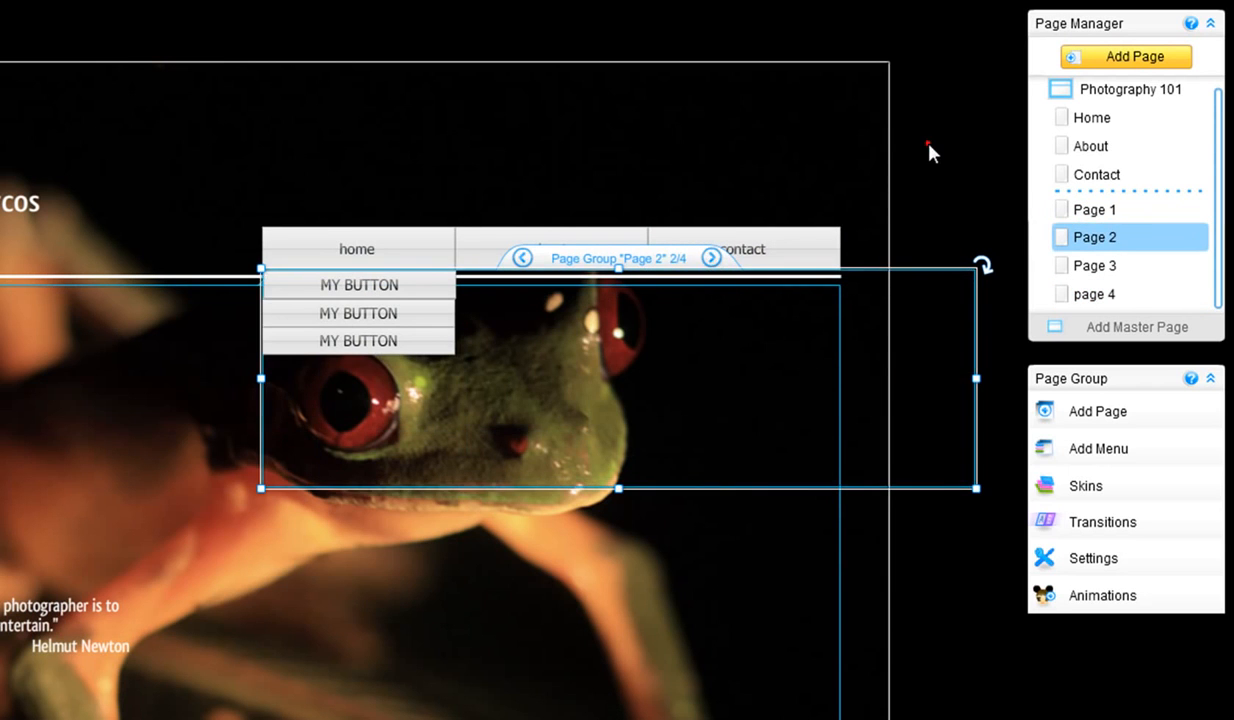
pyautogui.click(928, 143)
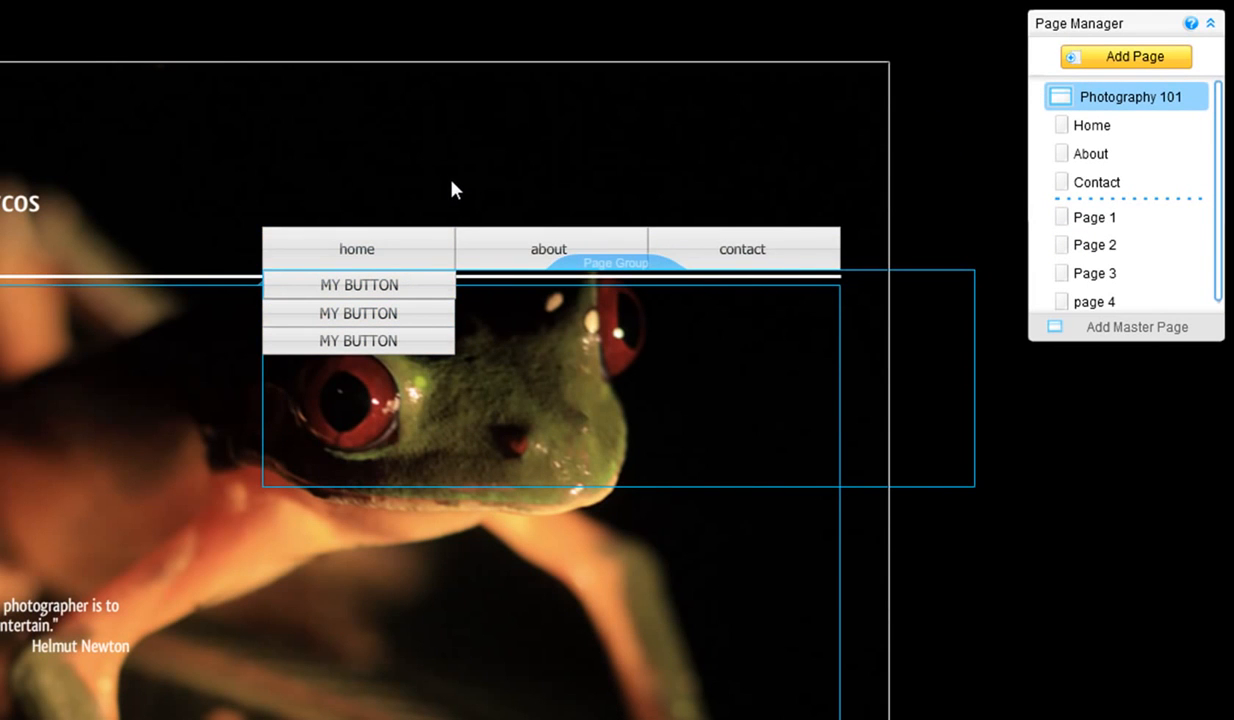
# Give the home button a Go to State On Roll behavior connected to Page 2 of the page group.
pyautogui.click(415, 246)
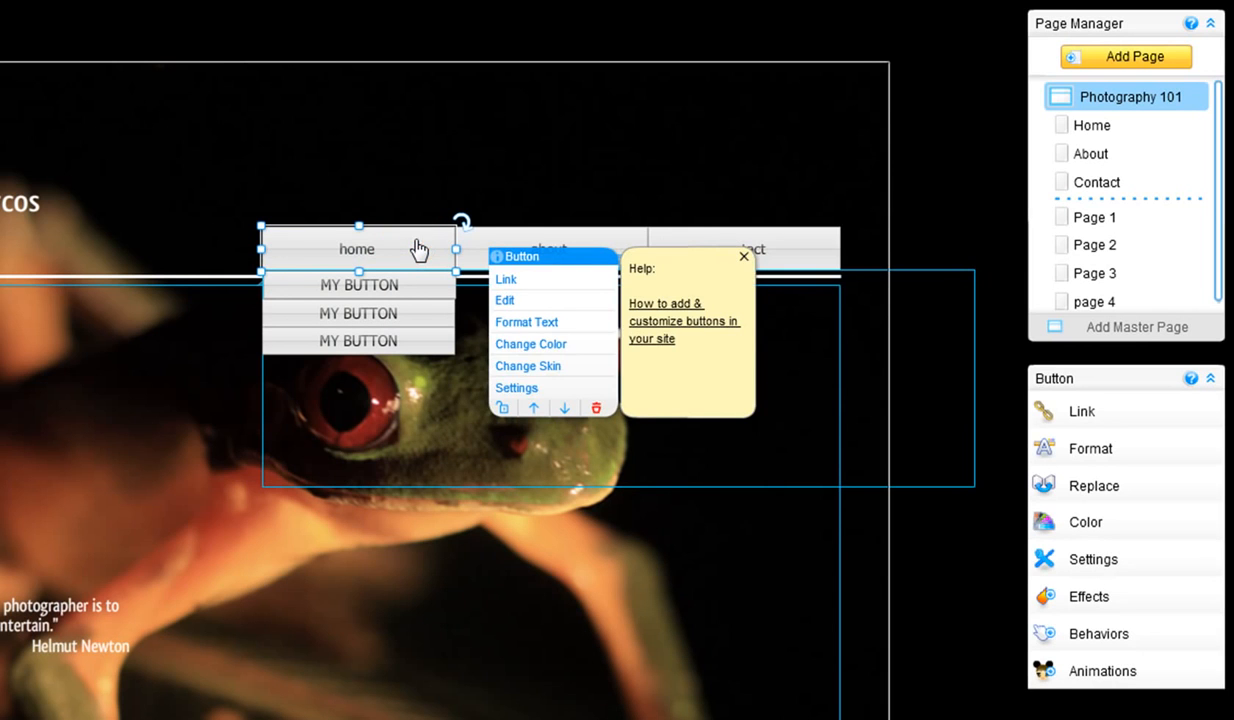
pyautogui.click(1050, 634)
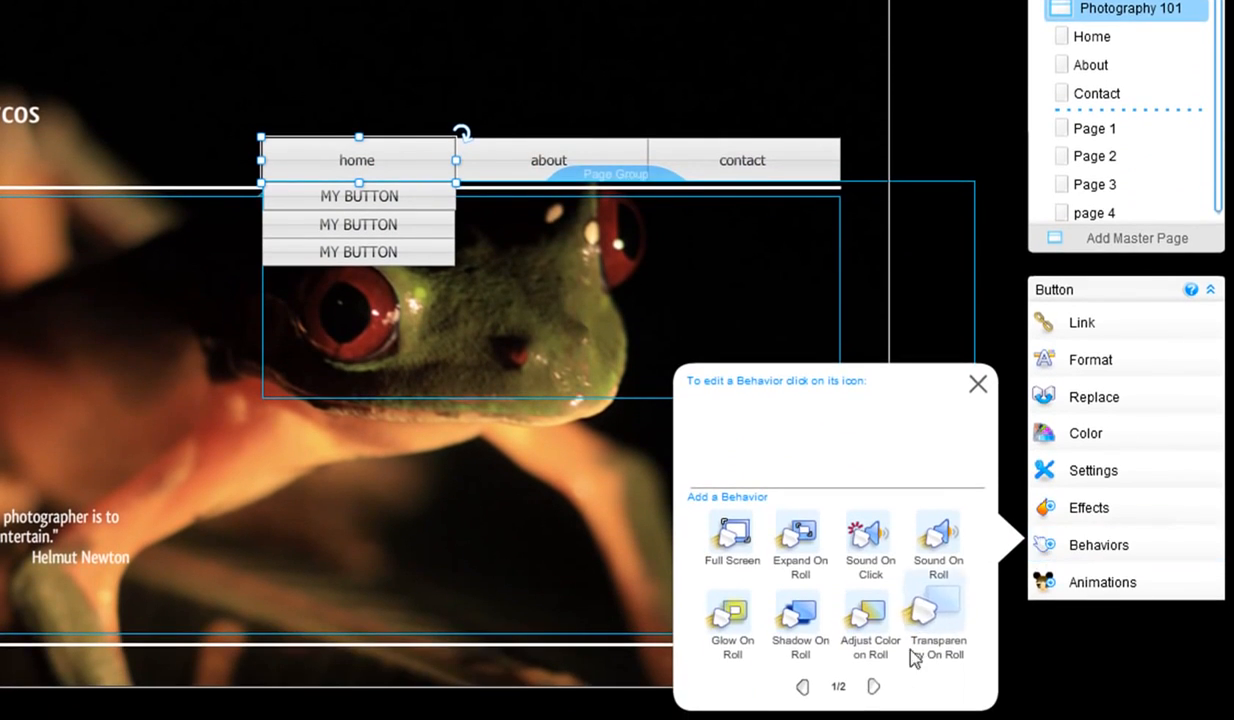
pyautogui.click(870, 688)
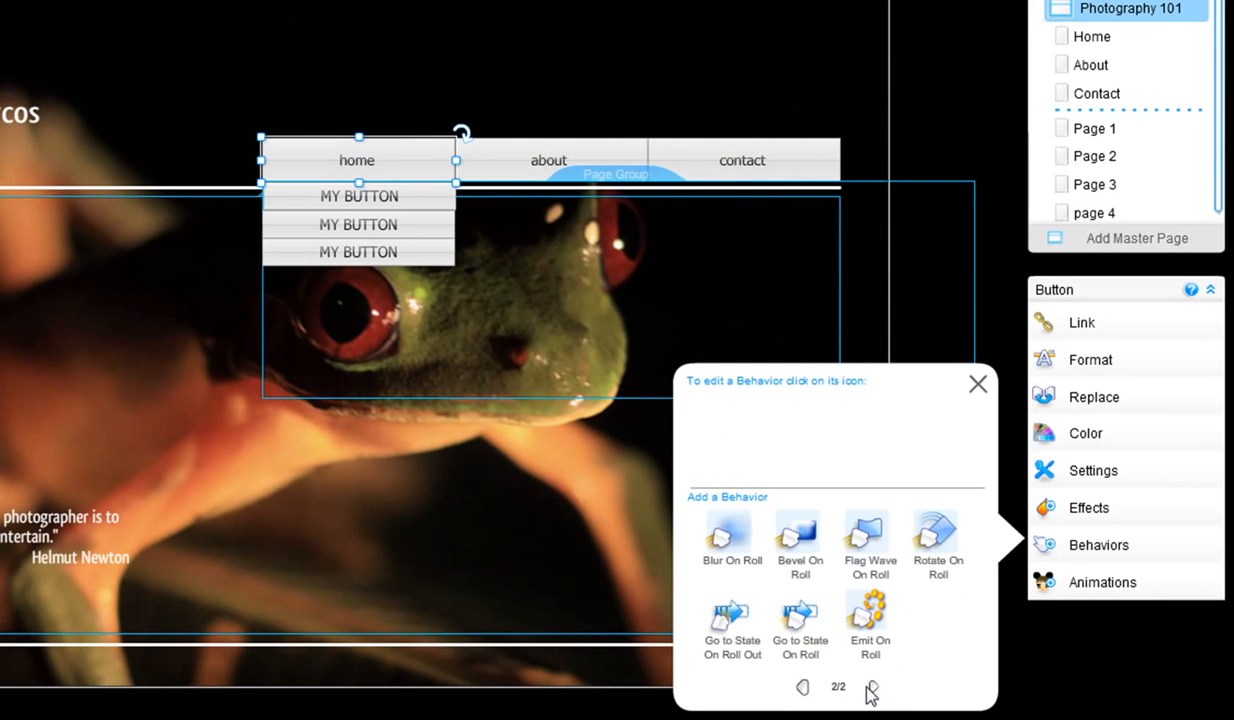
pyautogui.click(805, 612)
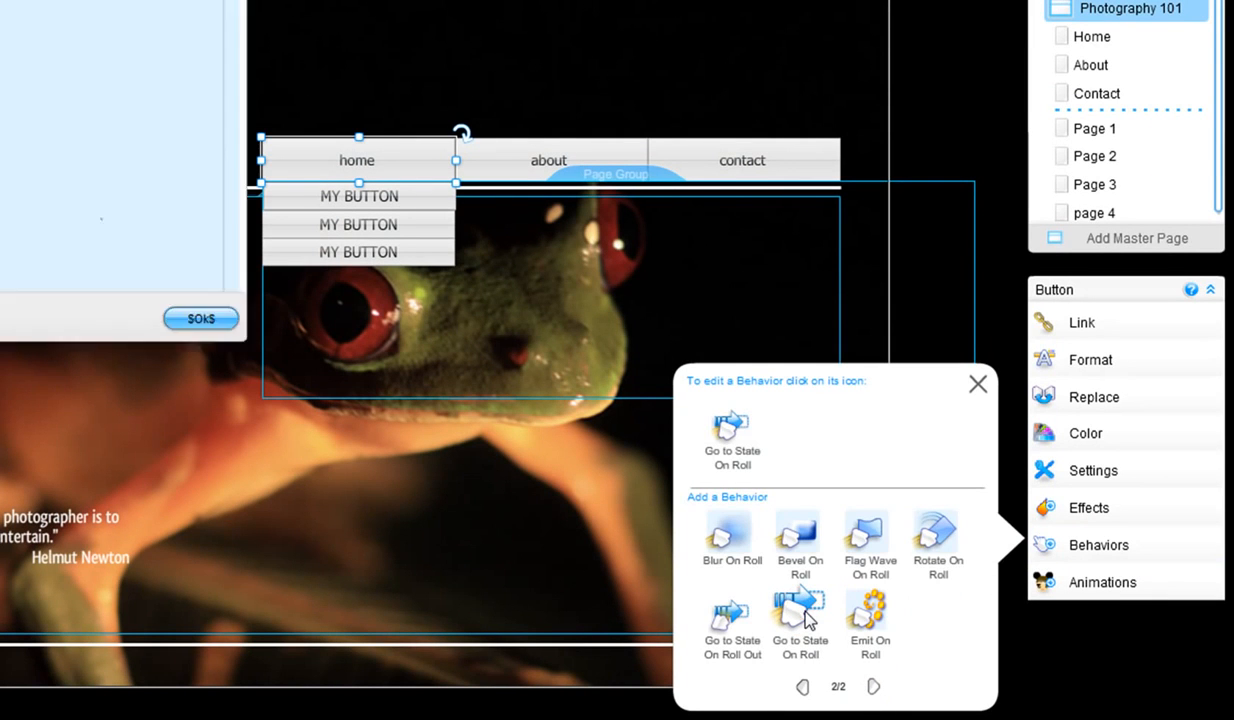
pyautogui.moveTo(519, 400); pyautogui.dragTo(520, 471)
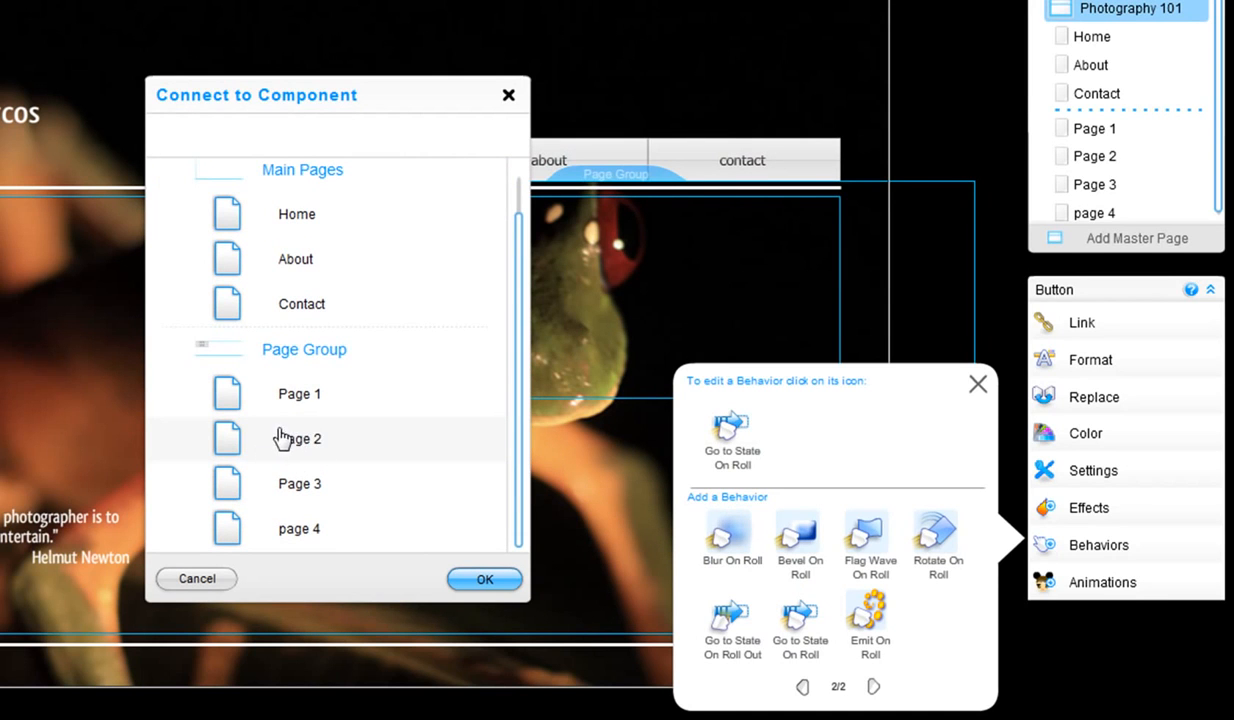
pyautogui.click(296, 453)
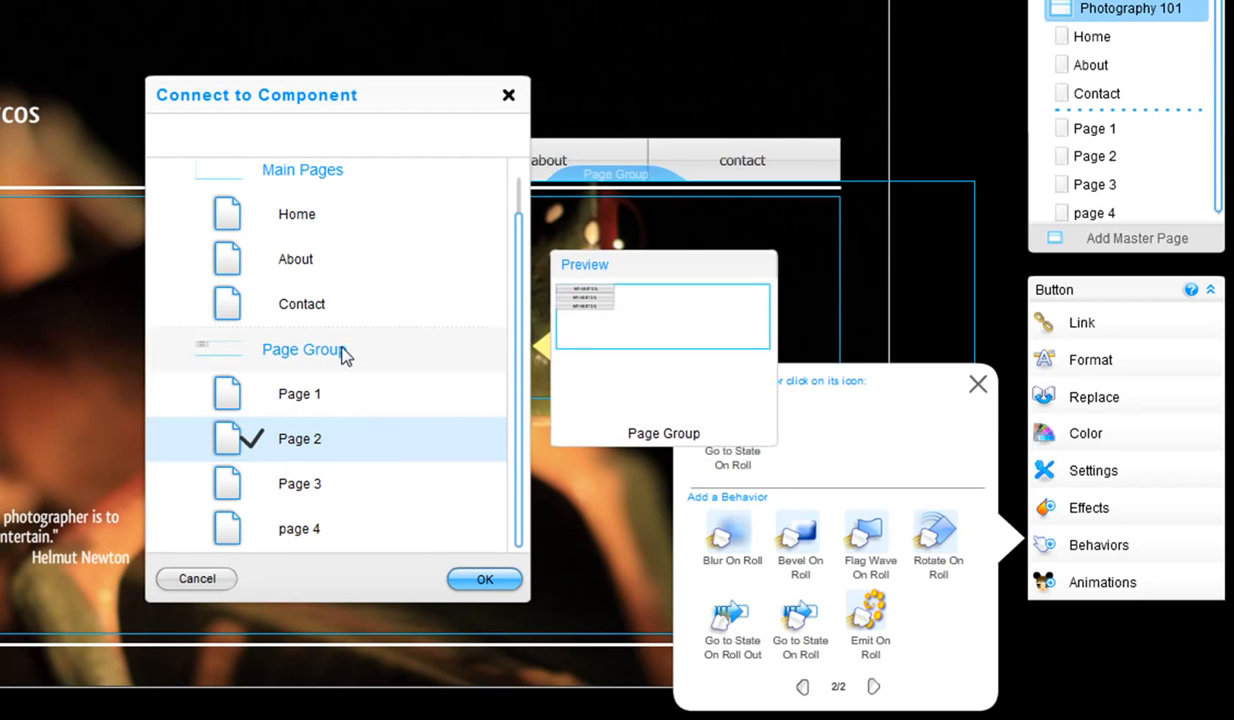
pyautogui.click(480, 580)
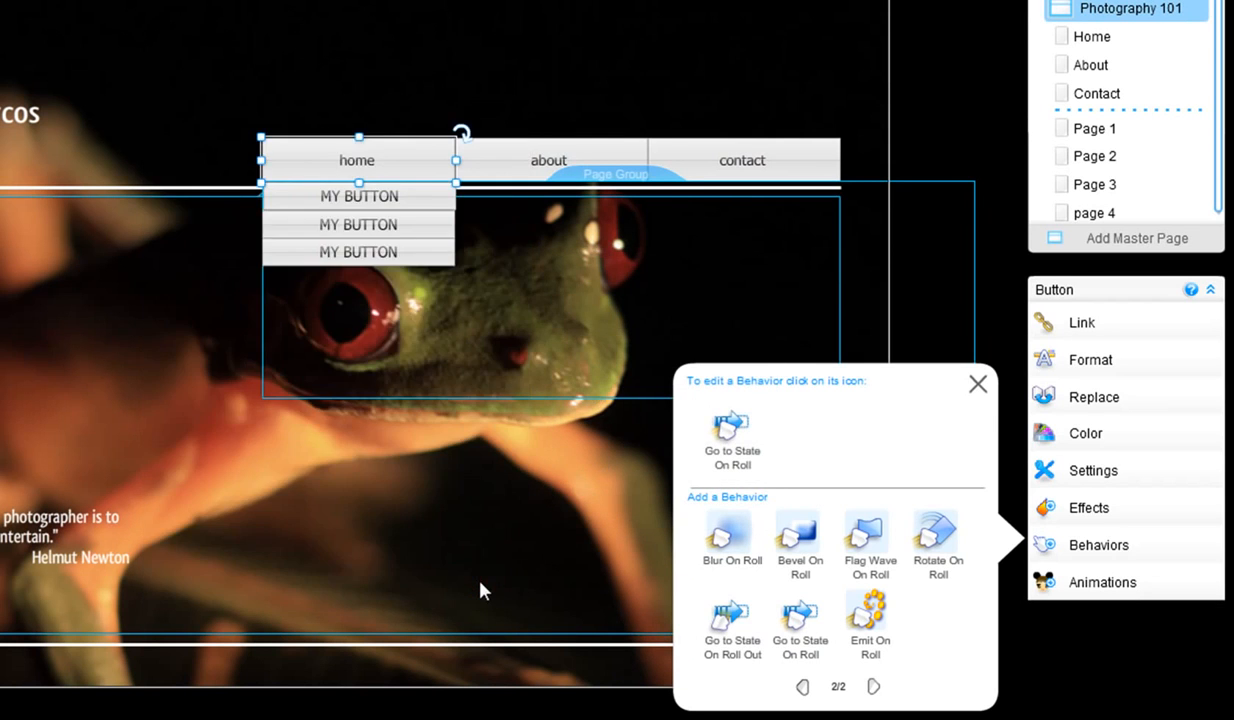
pyautogui.click(978, 385)
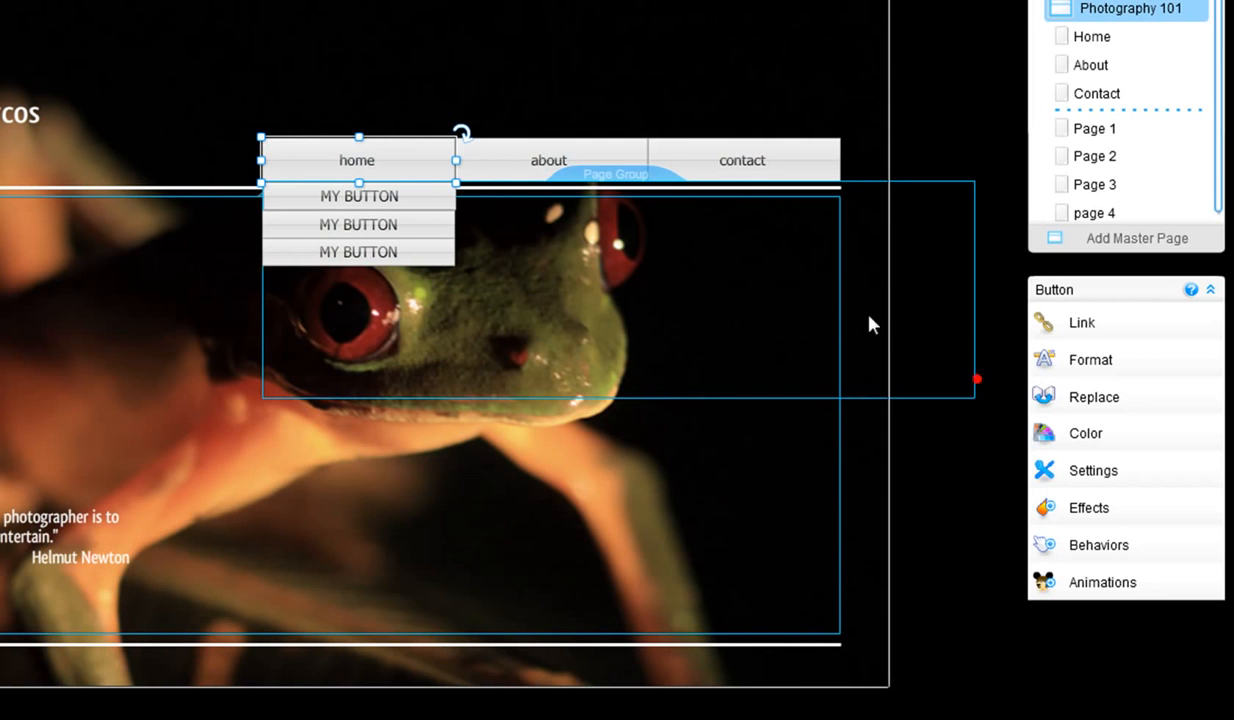
# Give the about button a Go to State On Roll behavior connected to Page 3 of the page group.
pyautogui.click(610, 158)
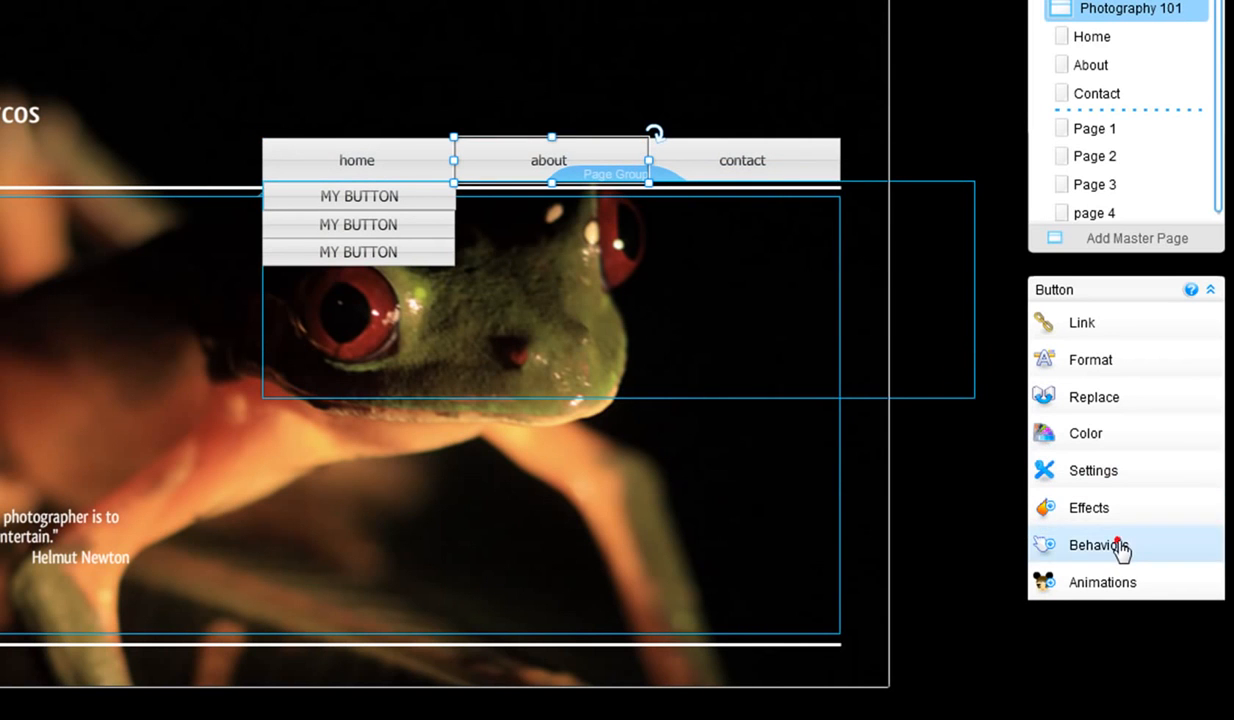
pyautogui.click(1118, 546)
pyautogui.click(874, 687)
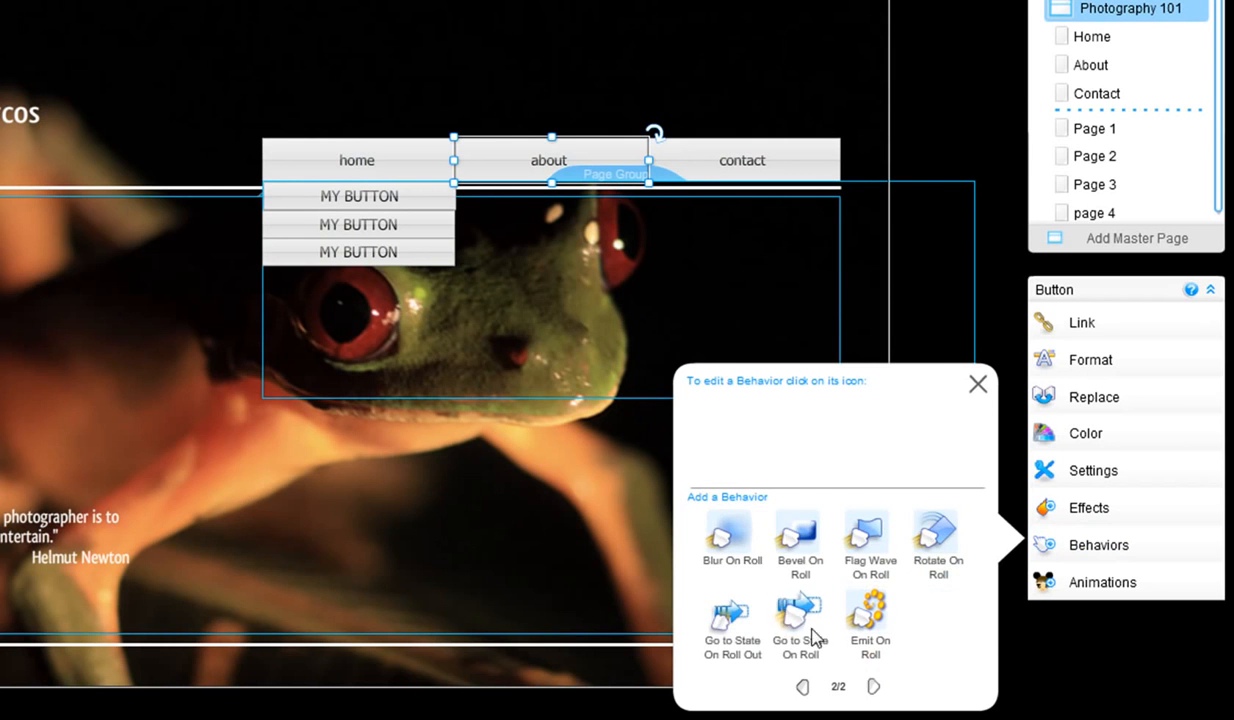
pyautogui.click(797, 605)
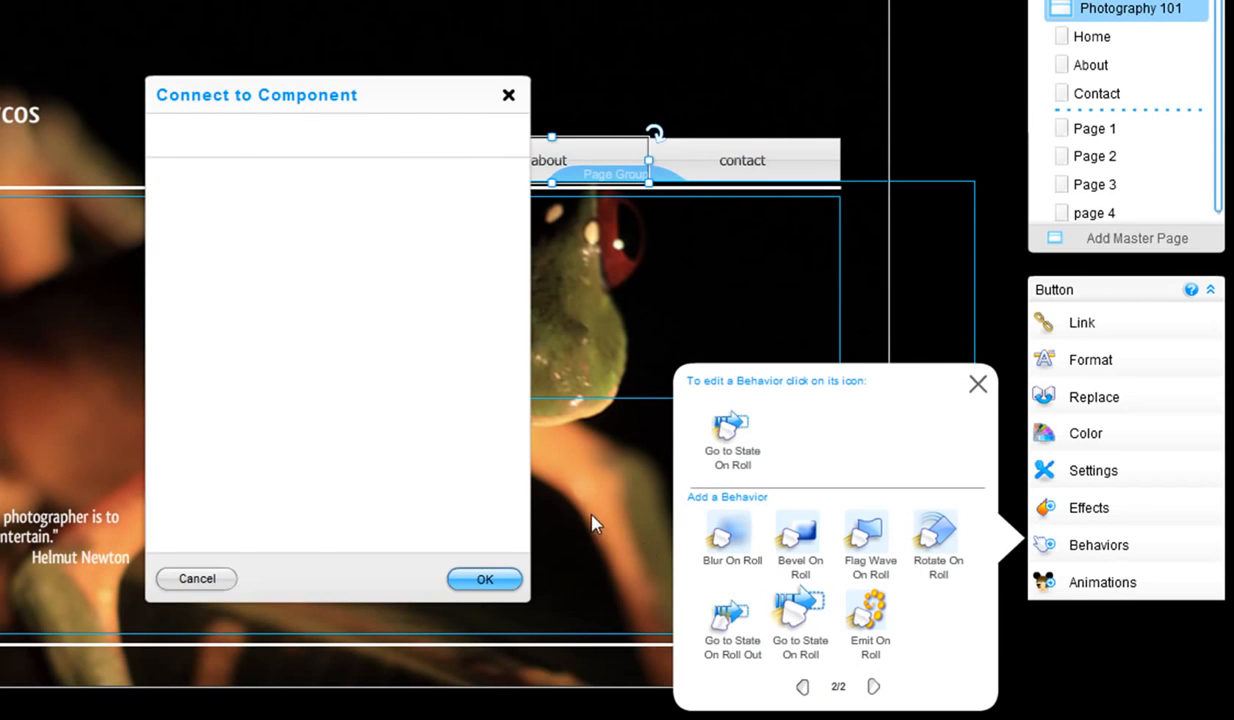
pyautogui.moveTo(514, 381); pyautogui.dragTo(515, 526)
pyautogui.click(245, 575)
pyautogui.click(482, 666)
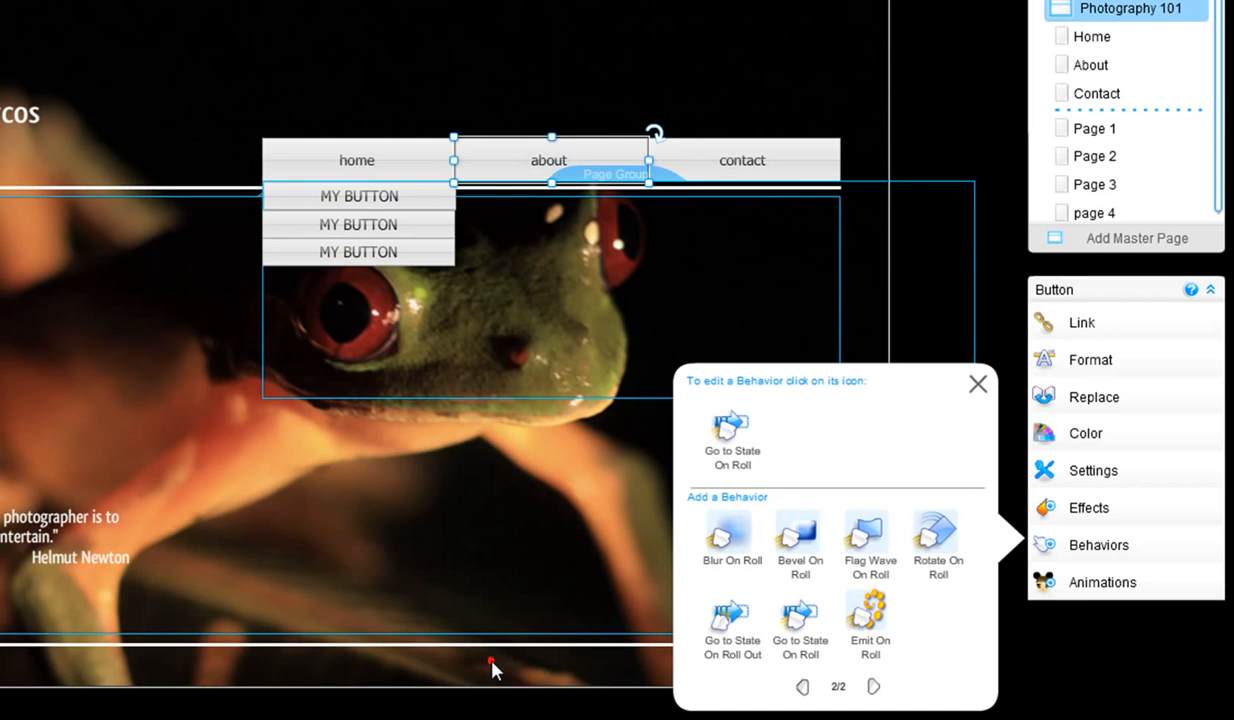
pyautogui.click(975, 385)
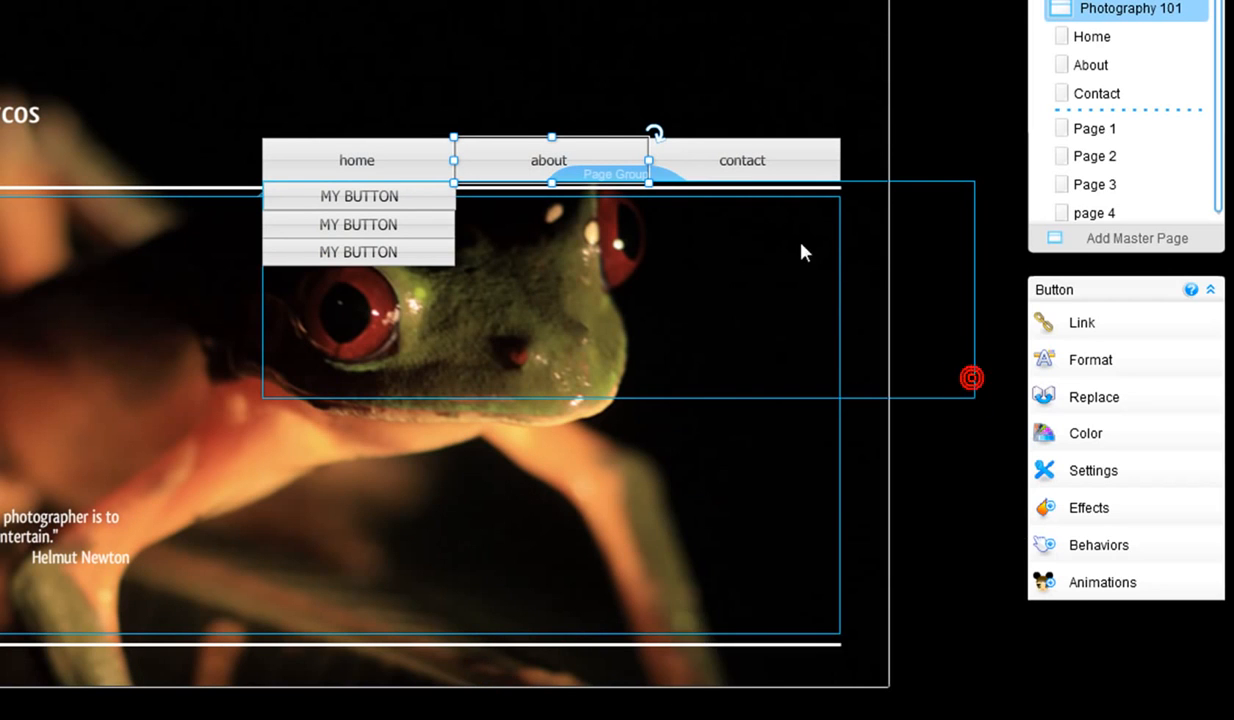
# Give the contact button a Go to State On Roll behavior connected to page 4 of the page group.
pyautogui.click(779, 172)
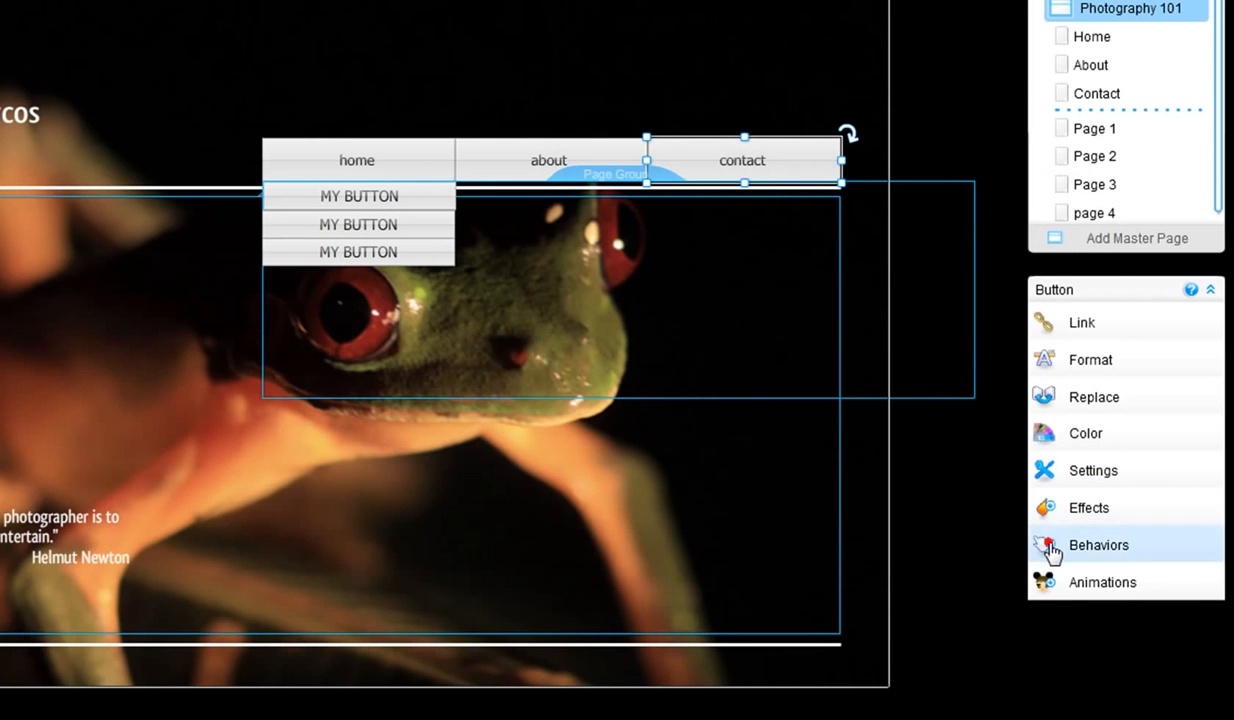
pyautogui.click(1049, 543)
pyautogui.click(868, 687)
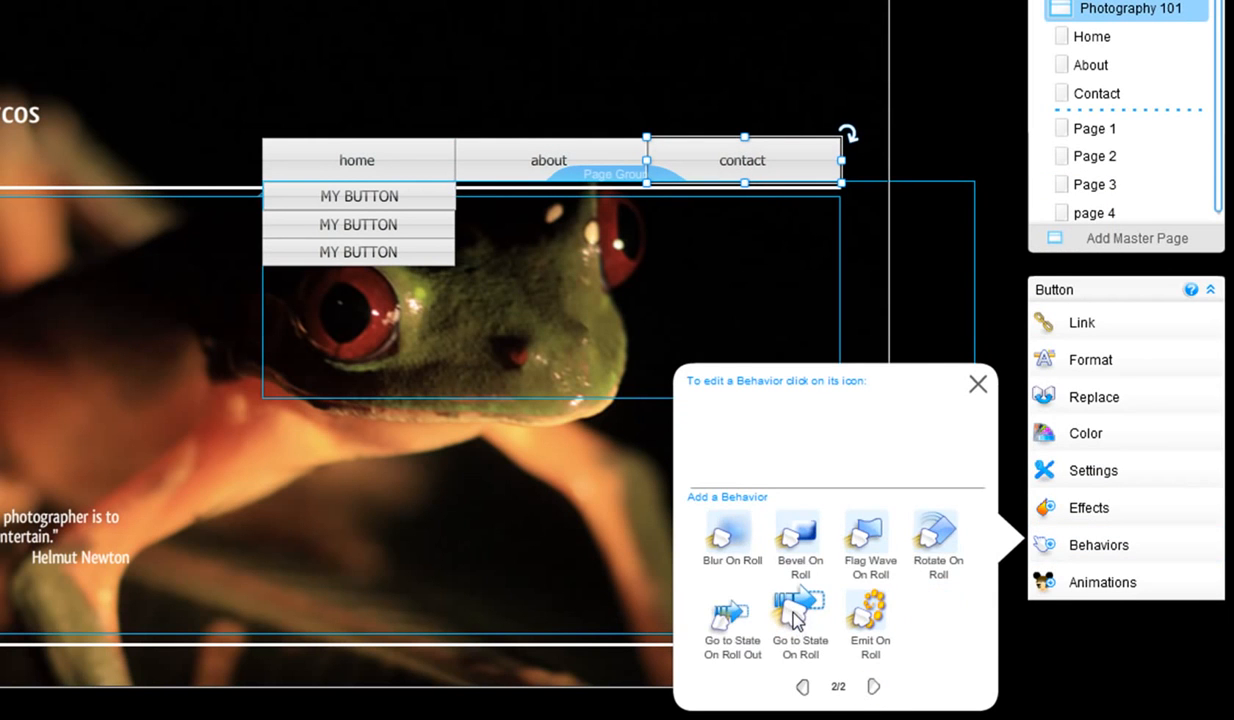
pyautogui.click(793, 612)
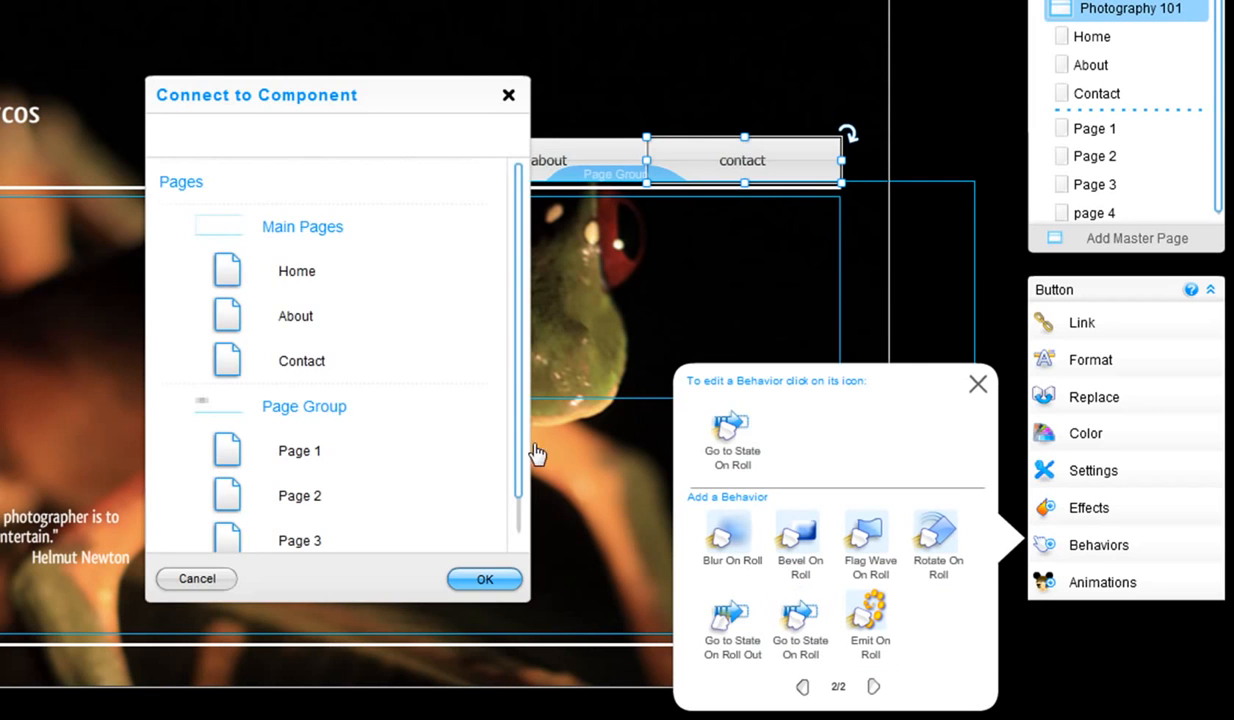
pyautogui.moveTo(519, 413); pyautogui.dragTo(515, 474)
pyautogui.click(300, 529)
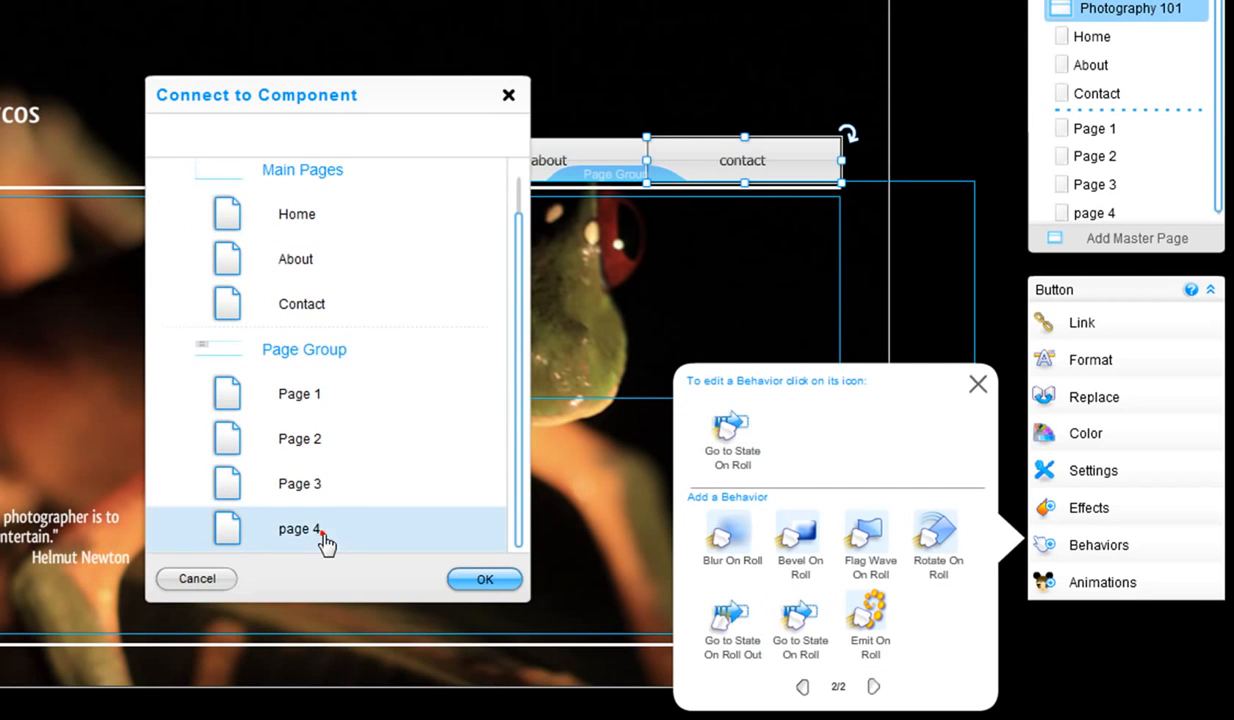
pyautogui.click(483, 581)
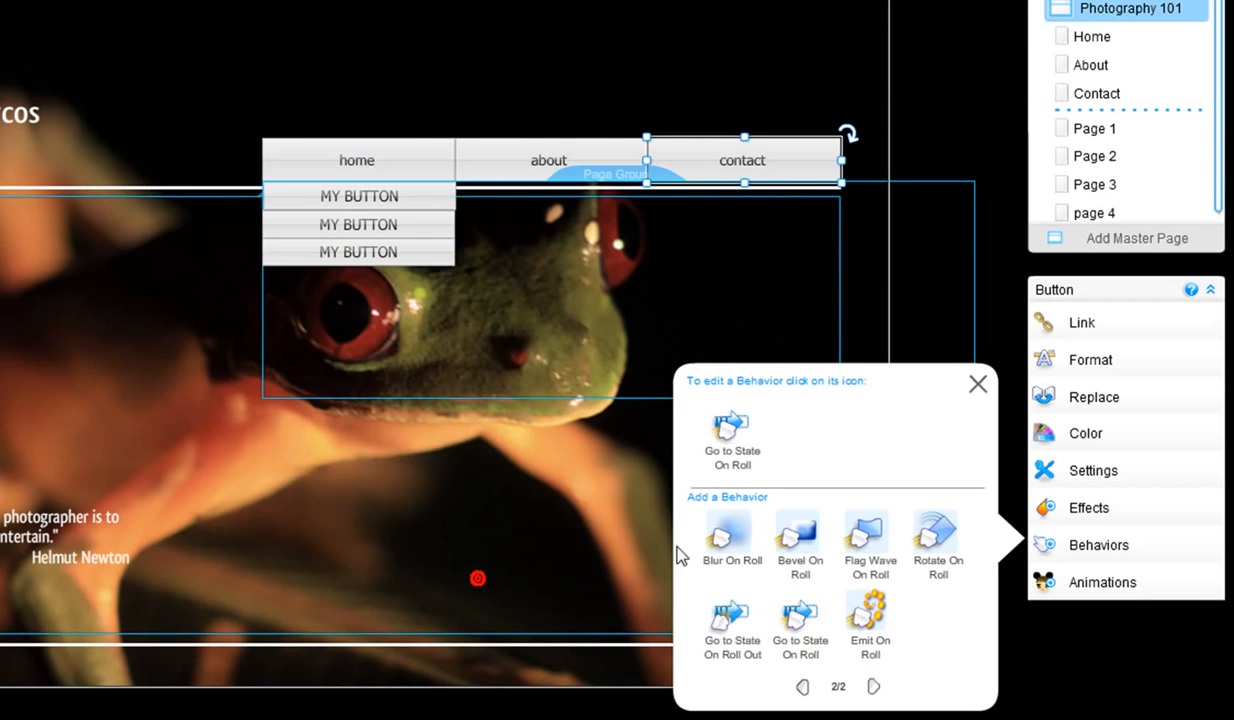
pyautogui.click(976, 386)
# Add a basic Square shape from the clip art shapes to the site.
pyautogui.click(998, 133)
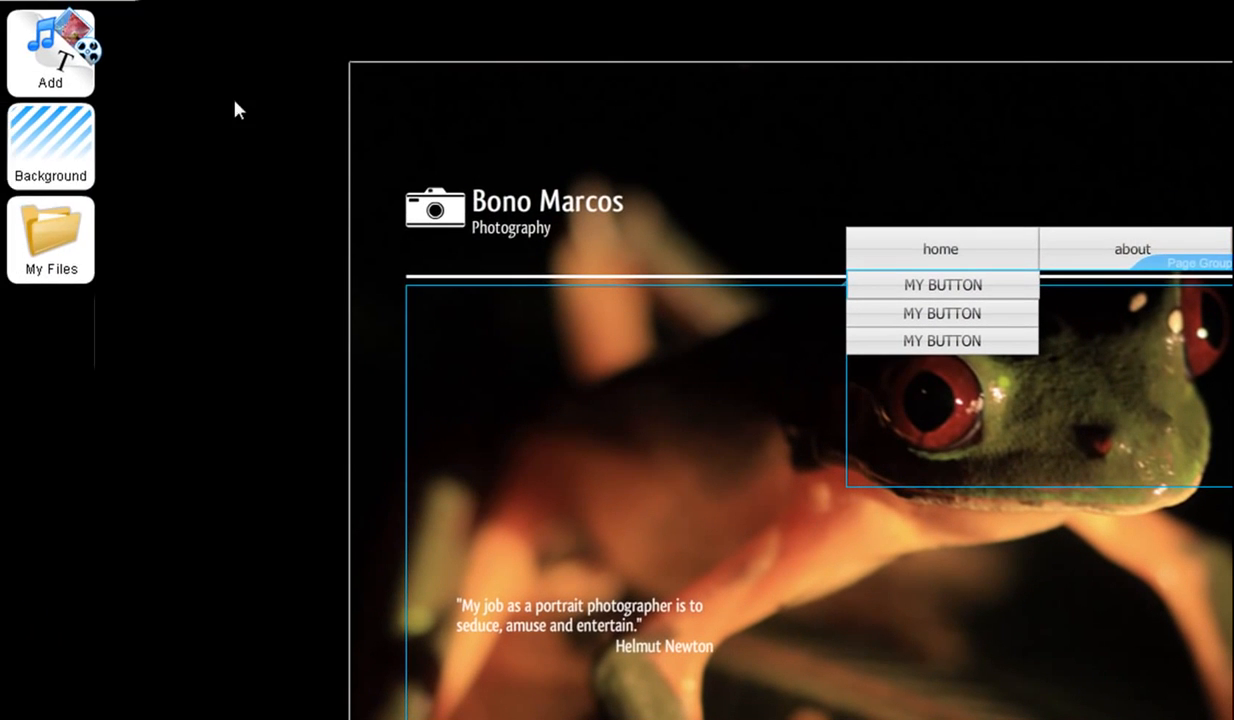
pyautogui.click(62, 52)
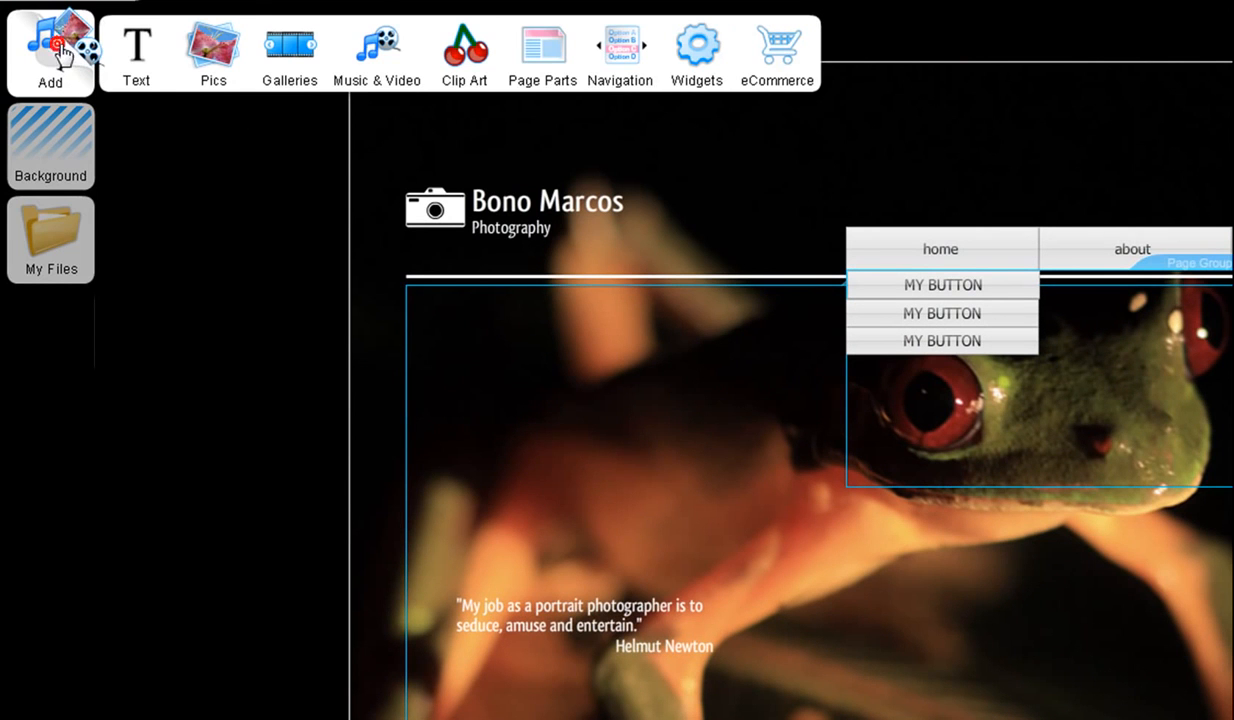
pyautogui.click(465, 50)
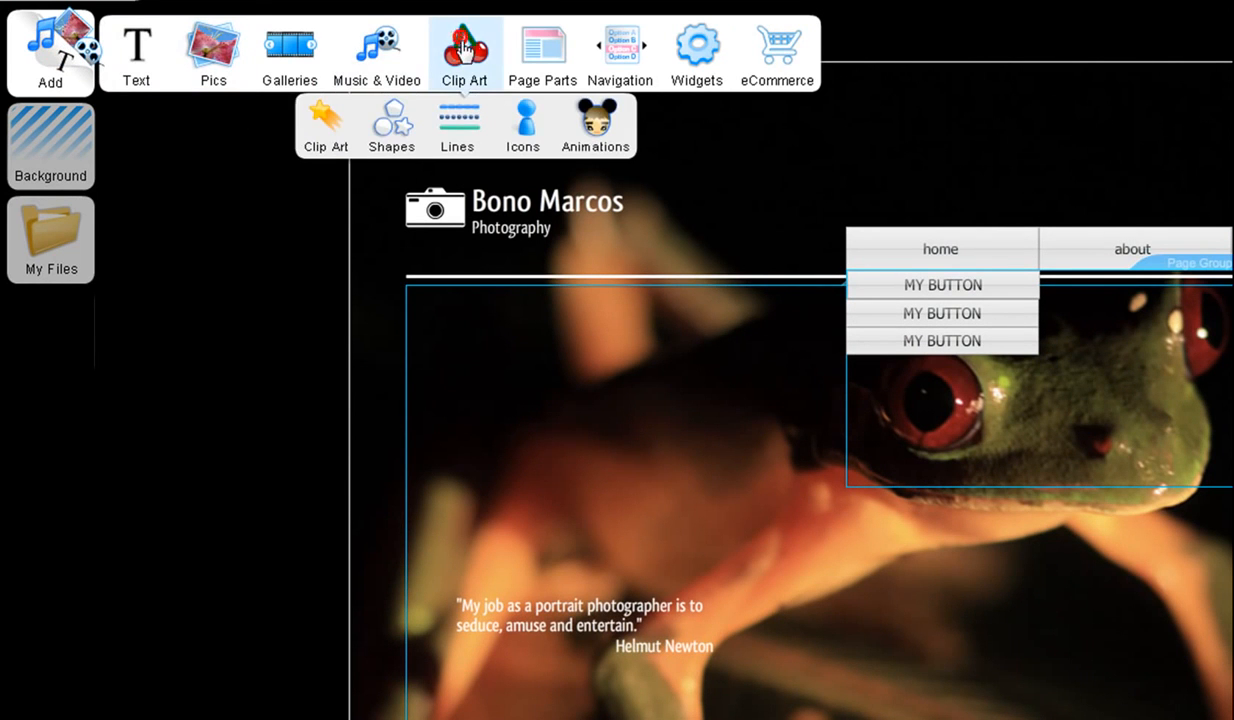
pyautogui.click(390, 130)
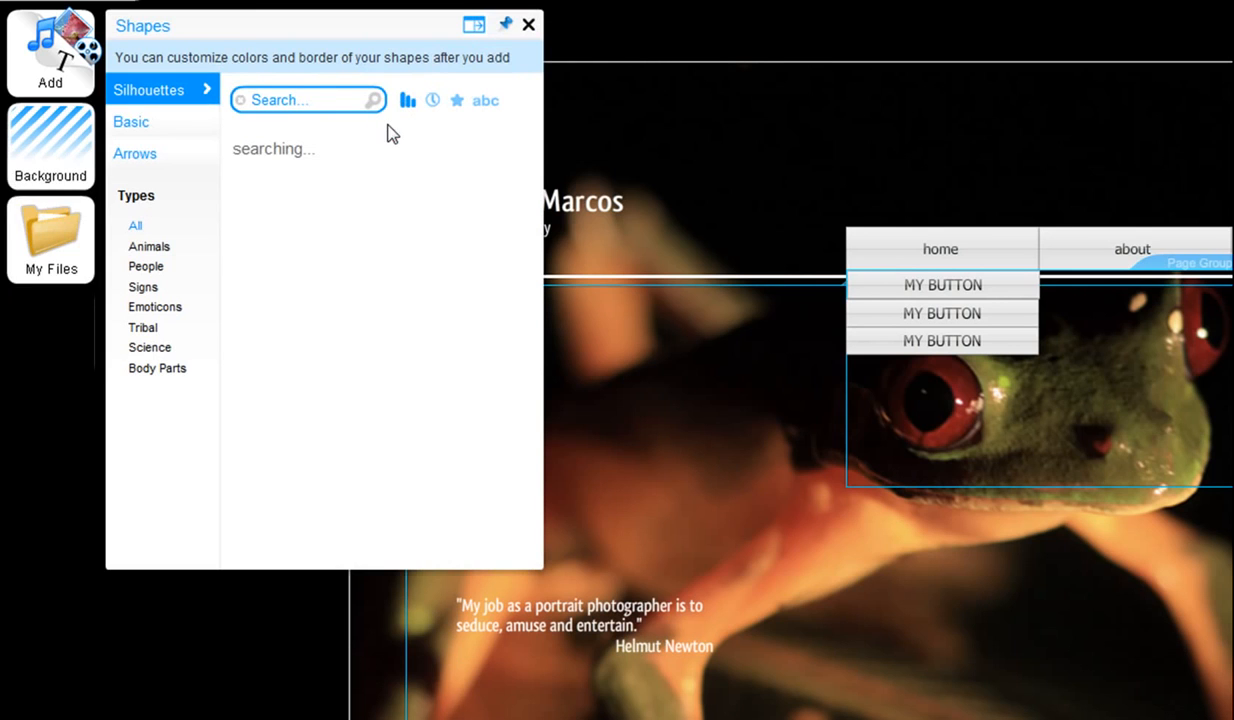
pyautogui.click(153, 128)
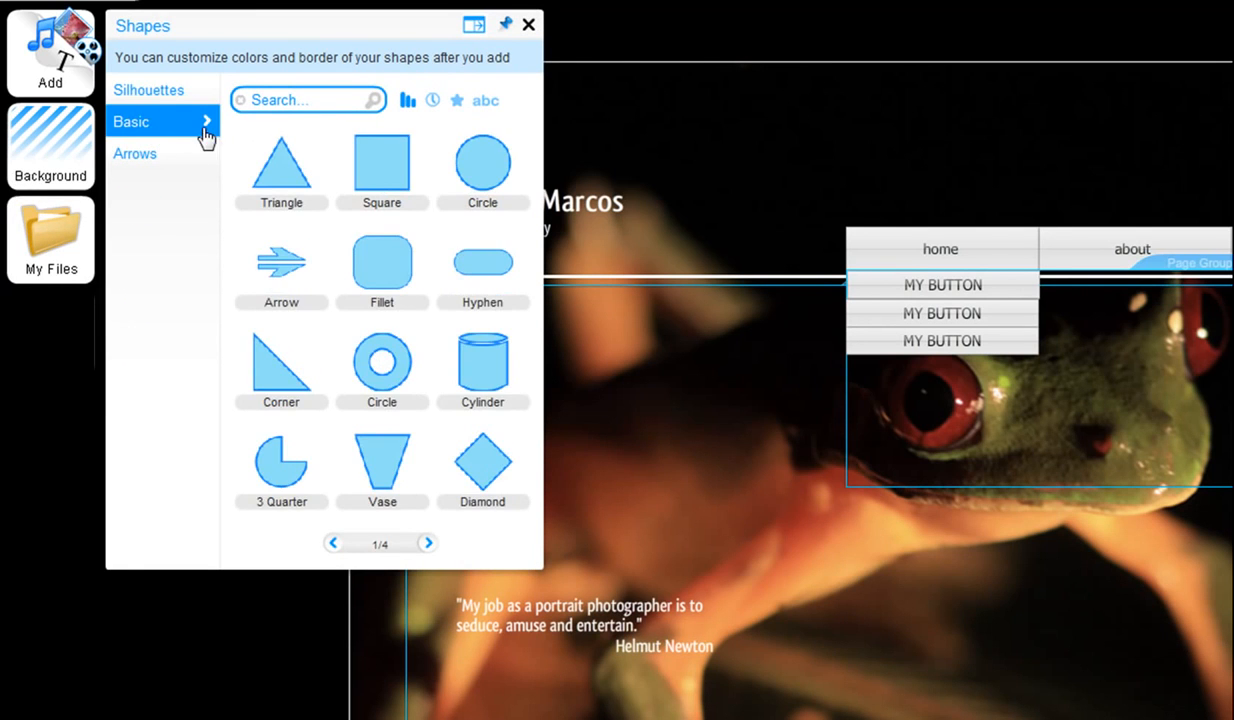
pyautogui.click(383, 170)
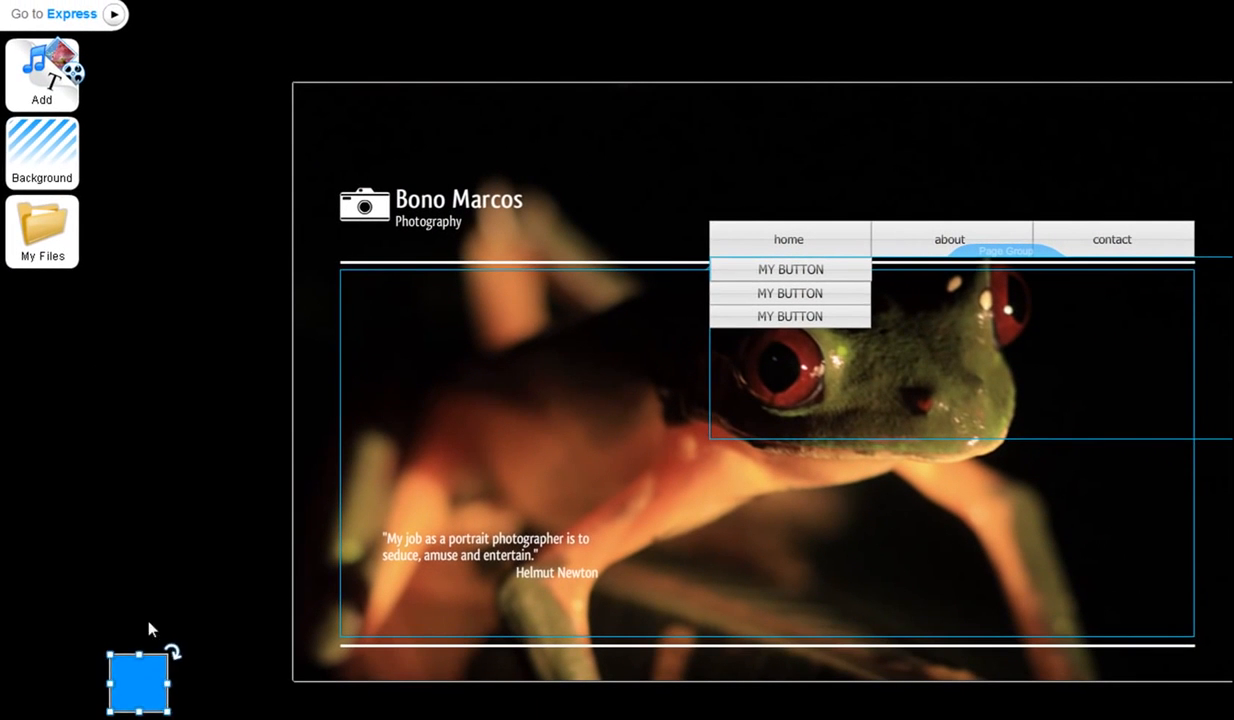
# Move the blue square over the header buttons and enlarge it to cover the whole menu and submenu area with a small margin.
pyautogui.moveTo(135, 680); pyautogui.dragTo(722, 226)
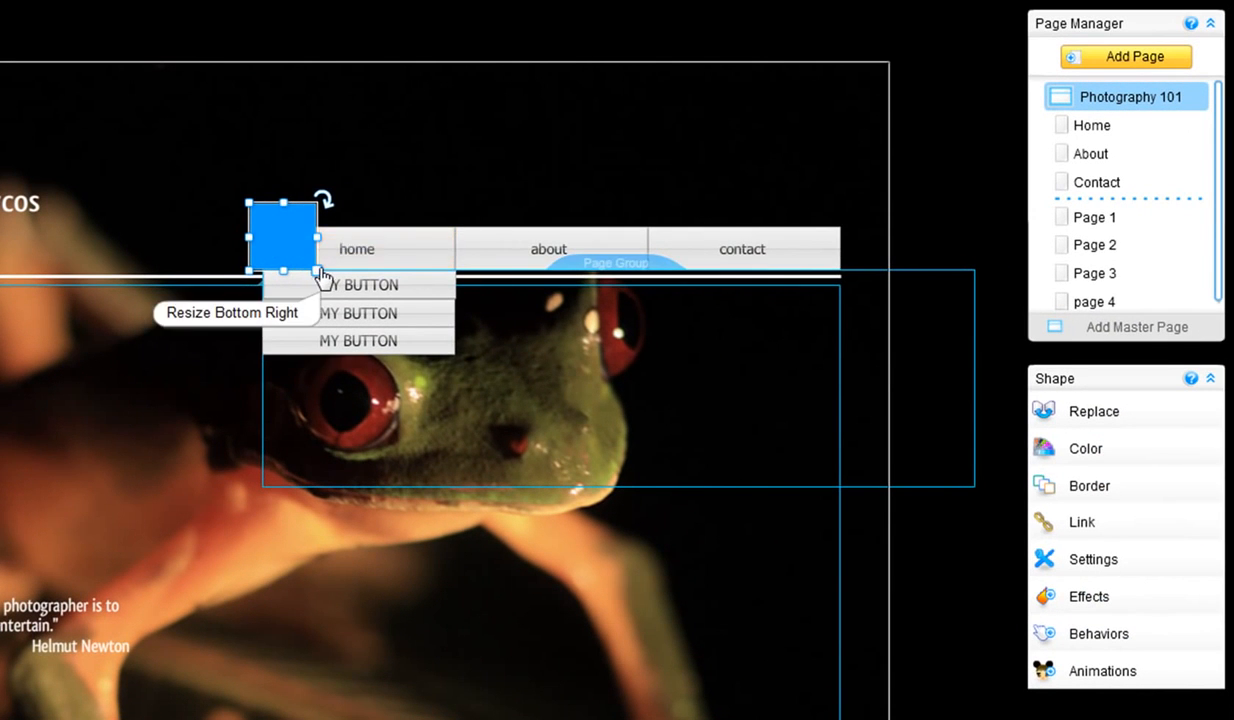
pyautogui.moveTo(460, 267); pyautogui.dragTo(832, 470)
pyautogui.moveTo(523, 340); pyautogui.dragTo(866, 340)
pyautogui.moveTo(556, 477); pyautogui.dragTo(556, 497)
pyautogui.moveTo(575, 366)
pyautogui.mouseDown()
pyautogui.moveTo(598, 500)
pyautogui.moveTo(570, 380)
pyautogui.mouseUp()
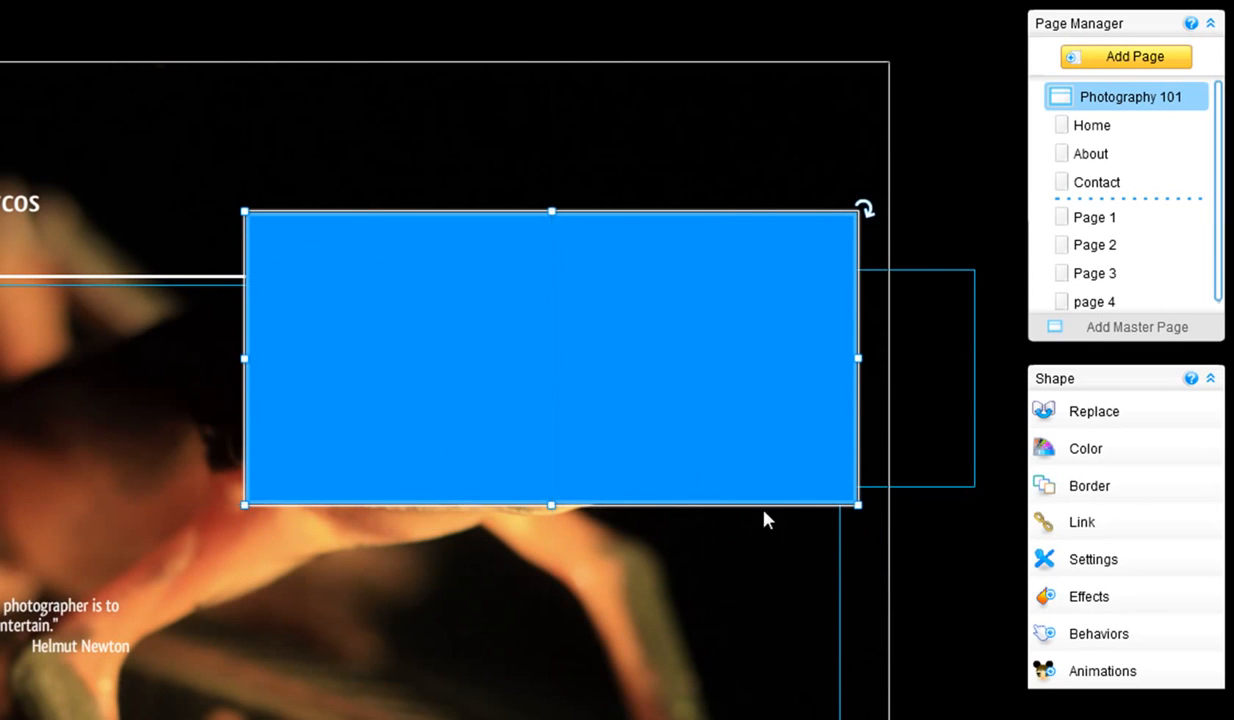
# Give the blue rectangle a Go to State On Roll behavior connected to Page 1 of the page group.
pyautogui.click(1047, 636)
pyautogui.click(873, 682)
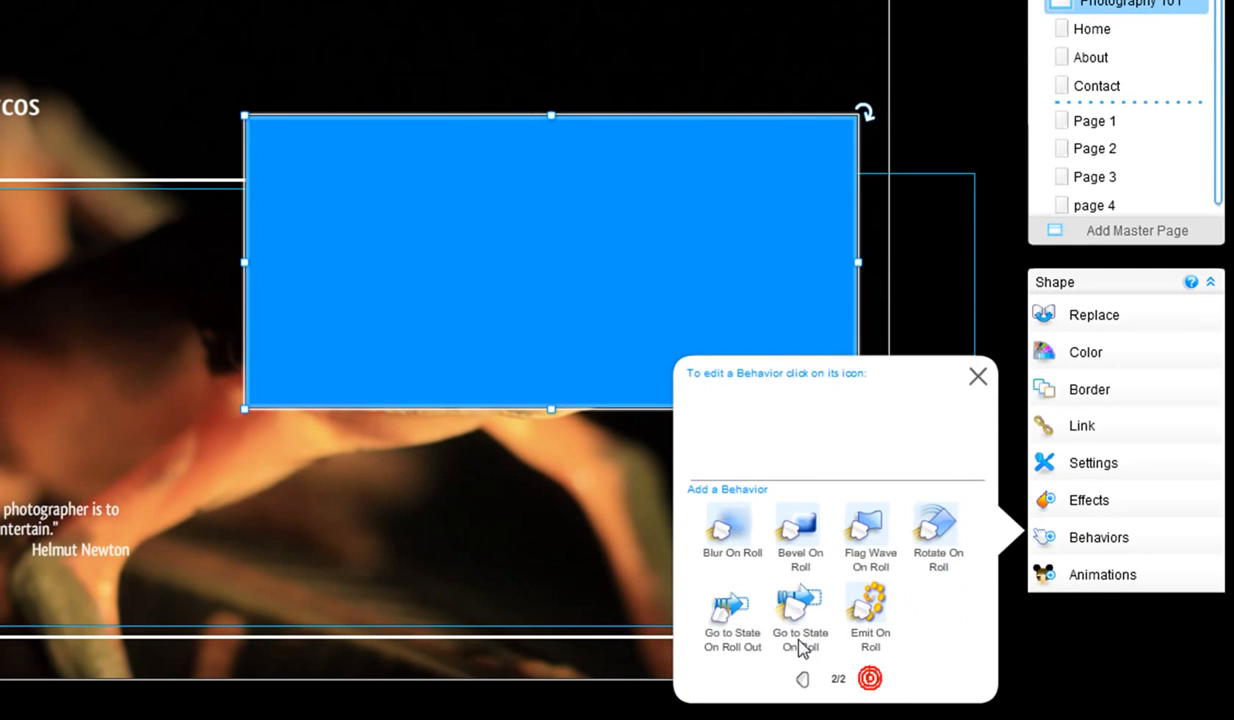
pyautogui.click(795, 608)
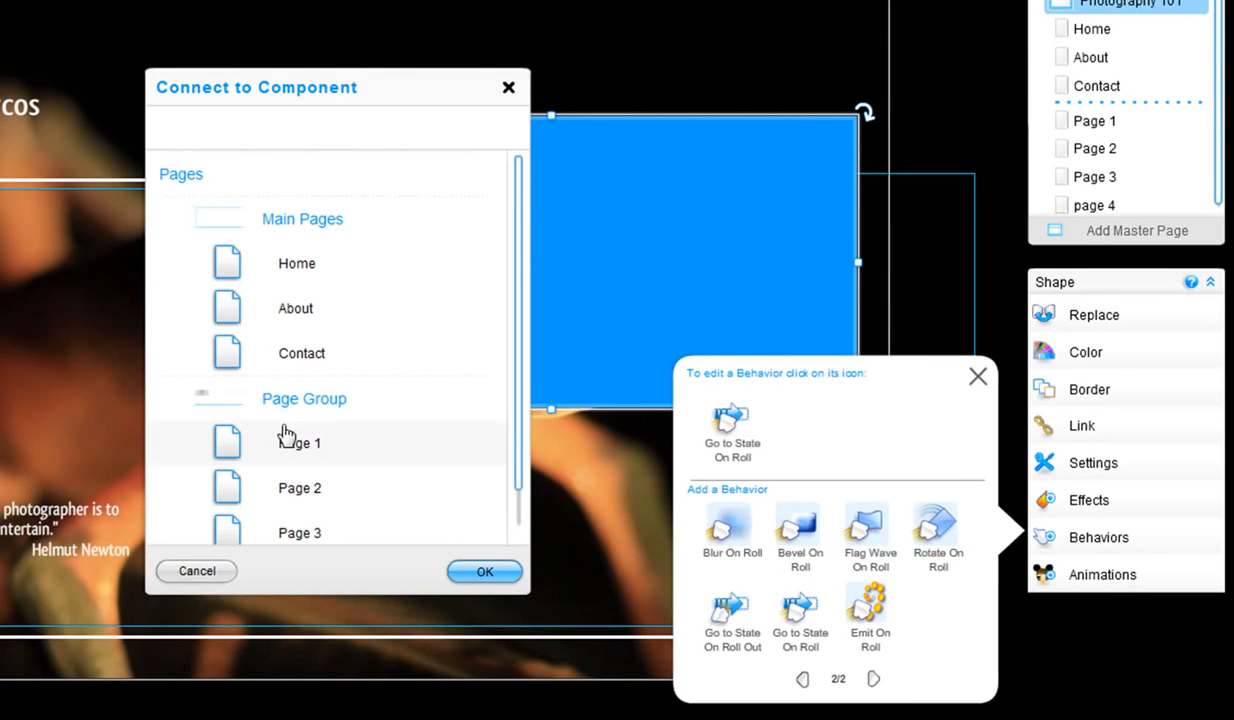
pyautogui.click(297, 459)
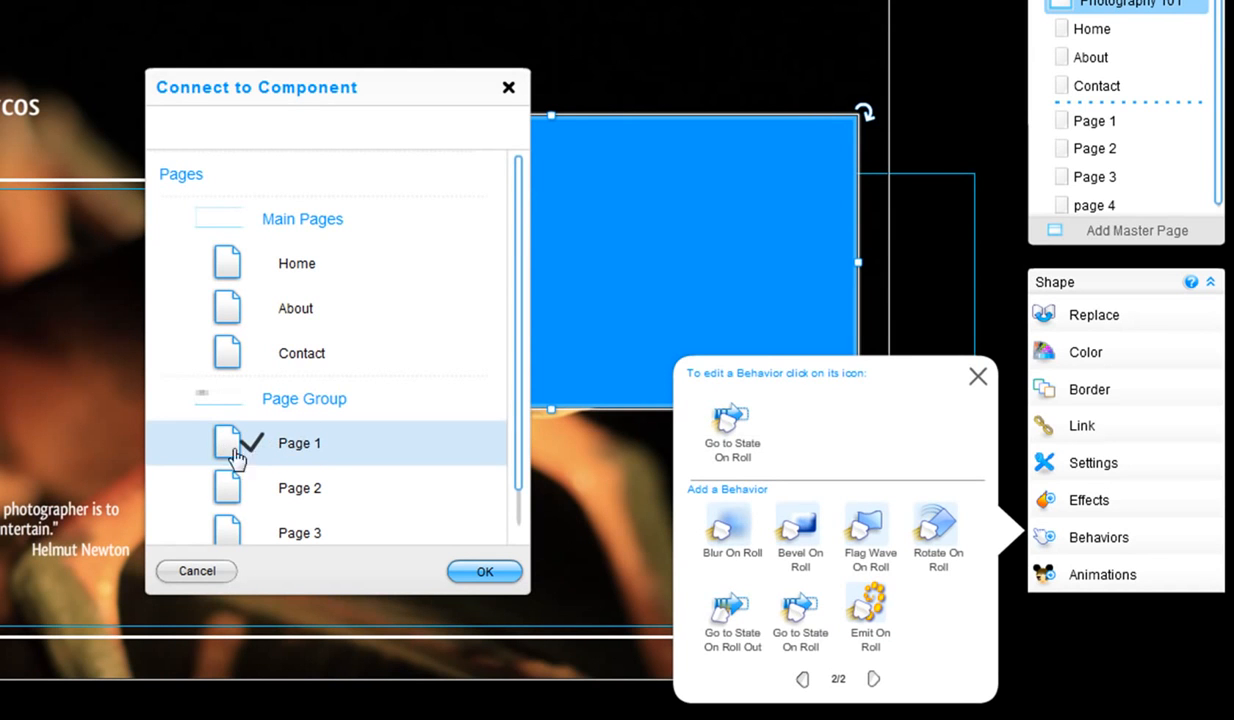
pyautogui.click(484, 571)
pyautogui.click(979, 375)
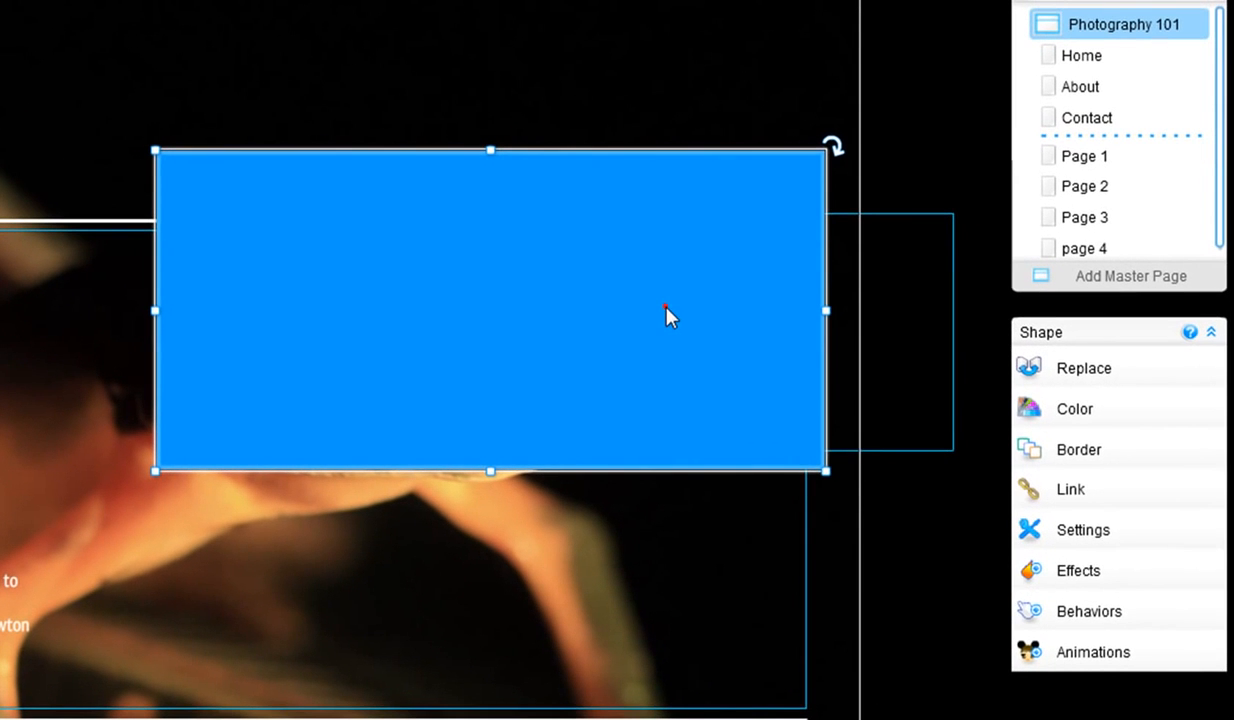
# Move the blue rectangle backward until it sits behind the page group and the home, about and contact buttons.
pyautogui.click(711, 259)
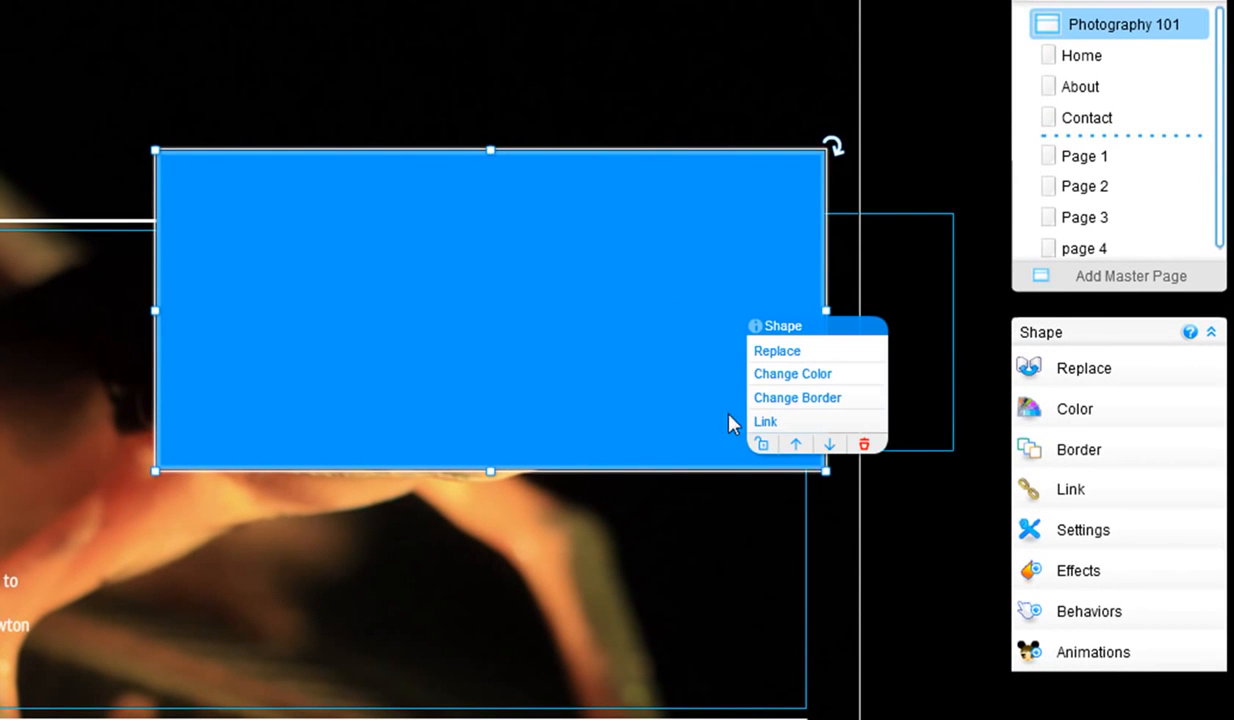
pyautogui.click(829, 446)
pyautogui.click(829, 446)
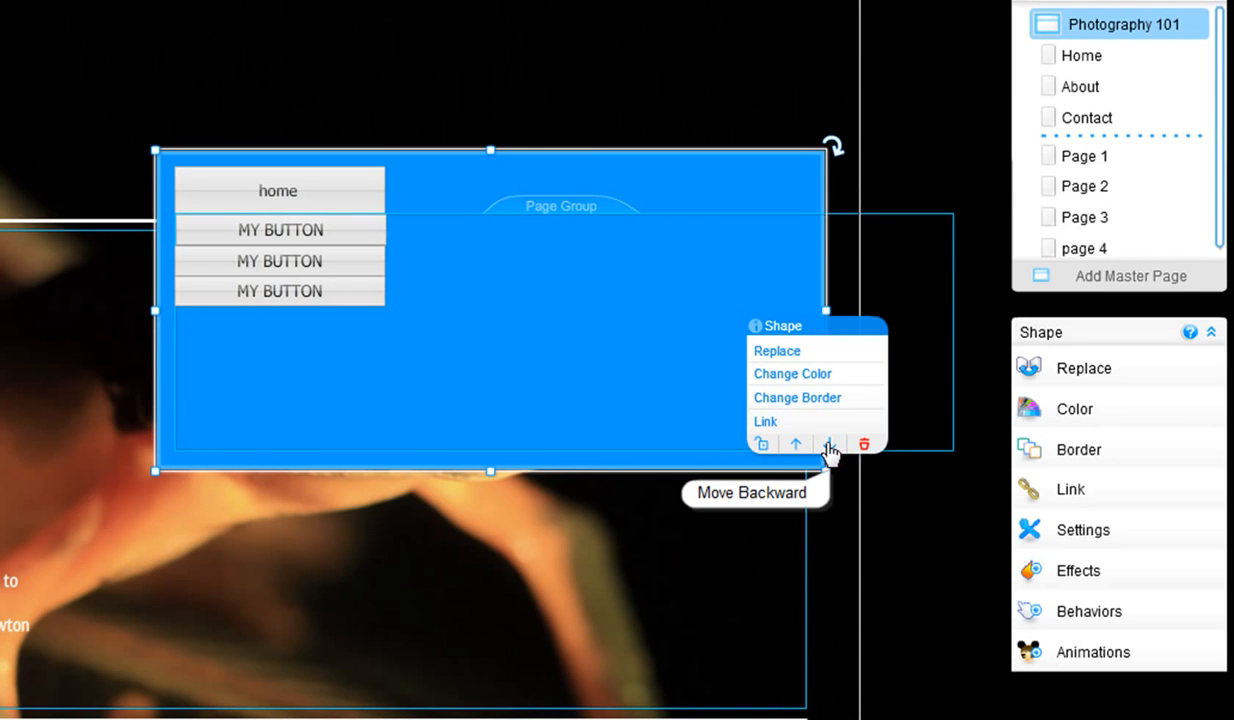
pyautogui.click(829, 446)
pyautogui.click(829, 446)
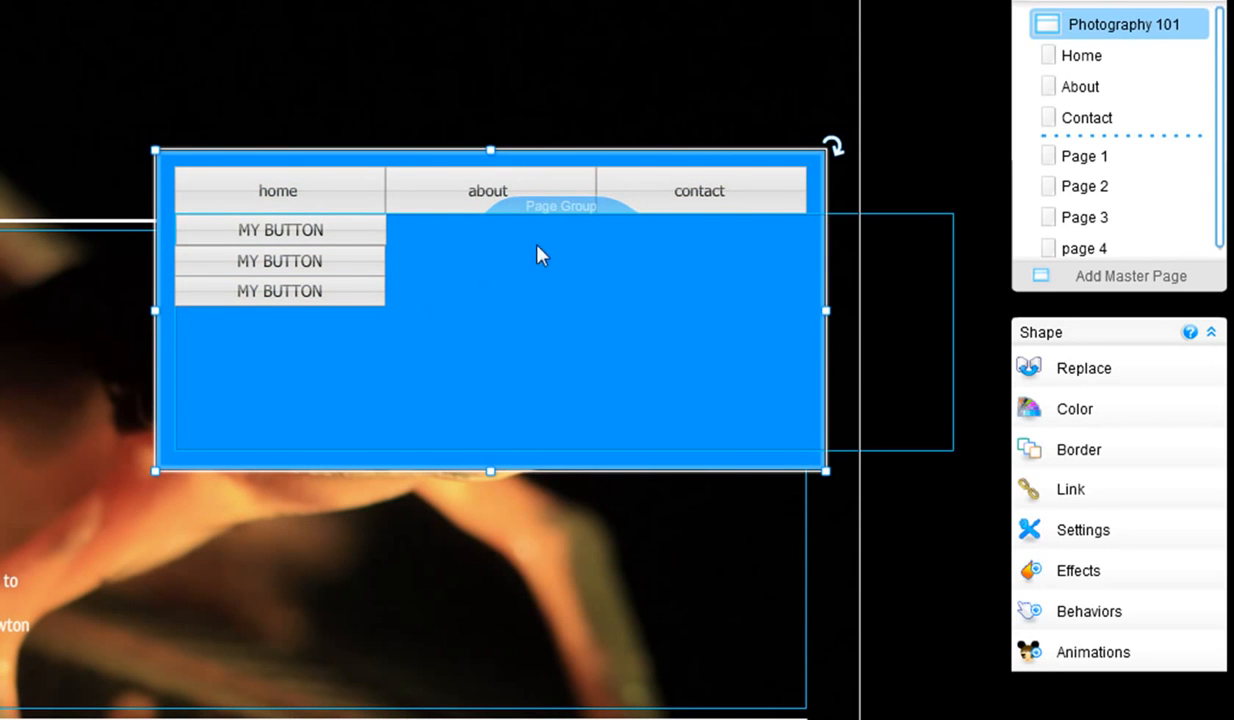
# Go through the page group's pages to check that each page's submenu buttons sit in front of the blue rectangle.
pyautogui.click(587, 212)
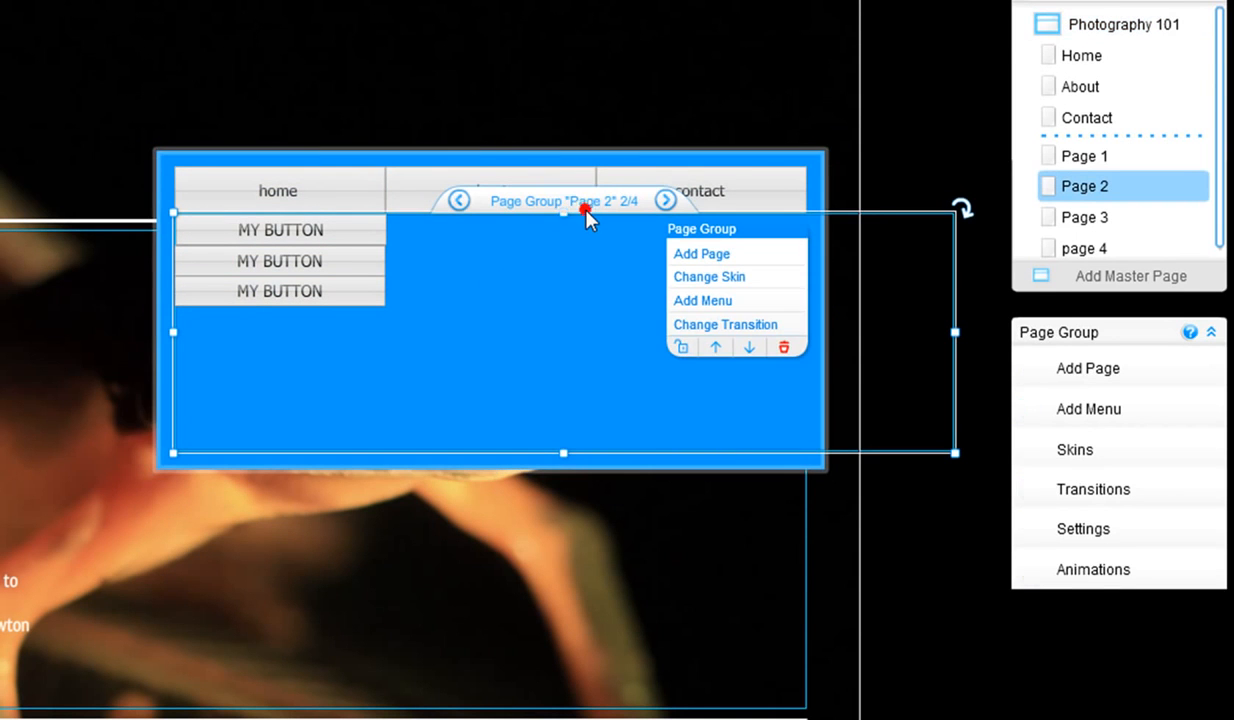
pyautogui.click(665, 201)
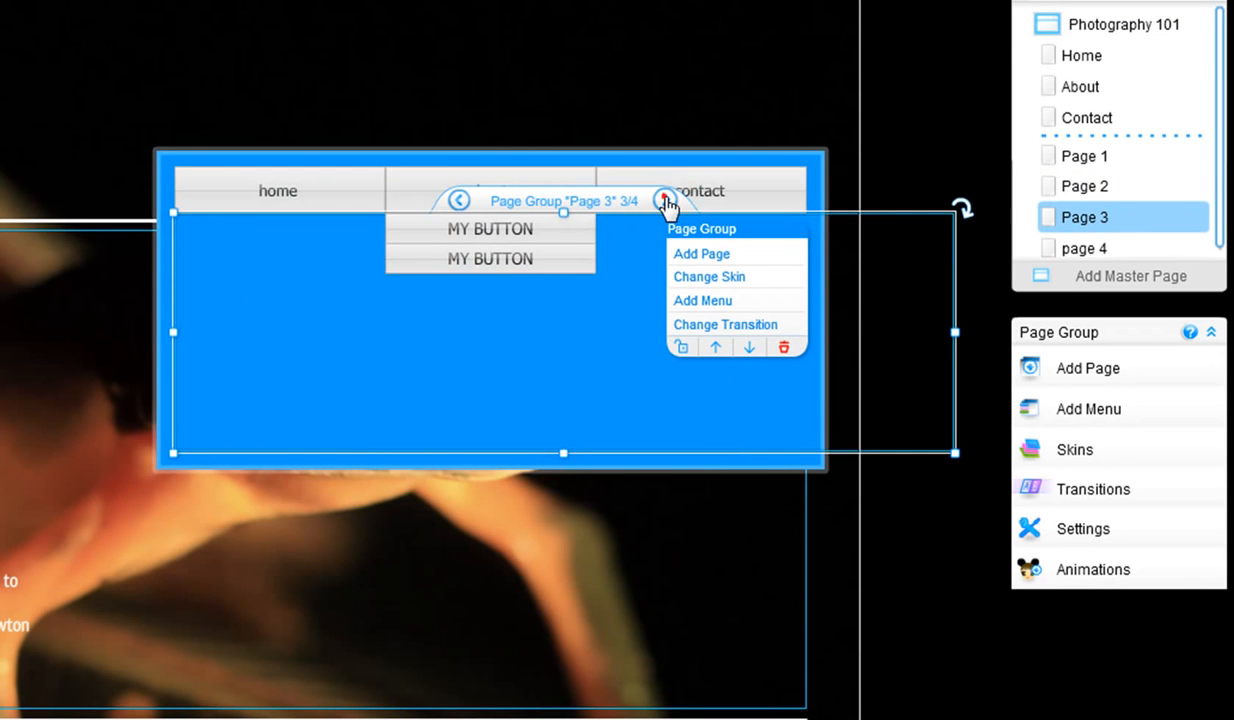
pyautogui.click(665, 201)
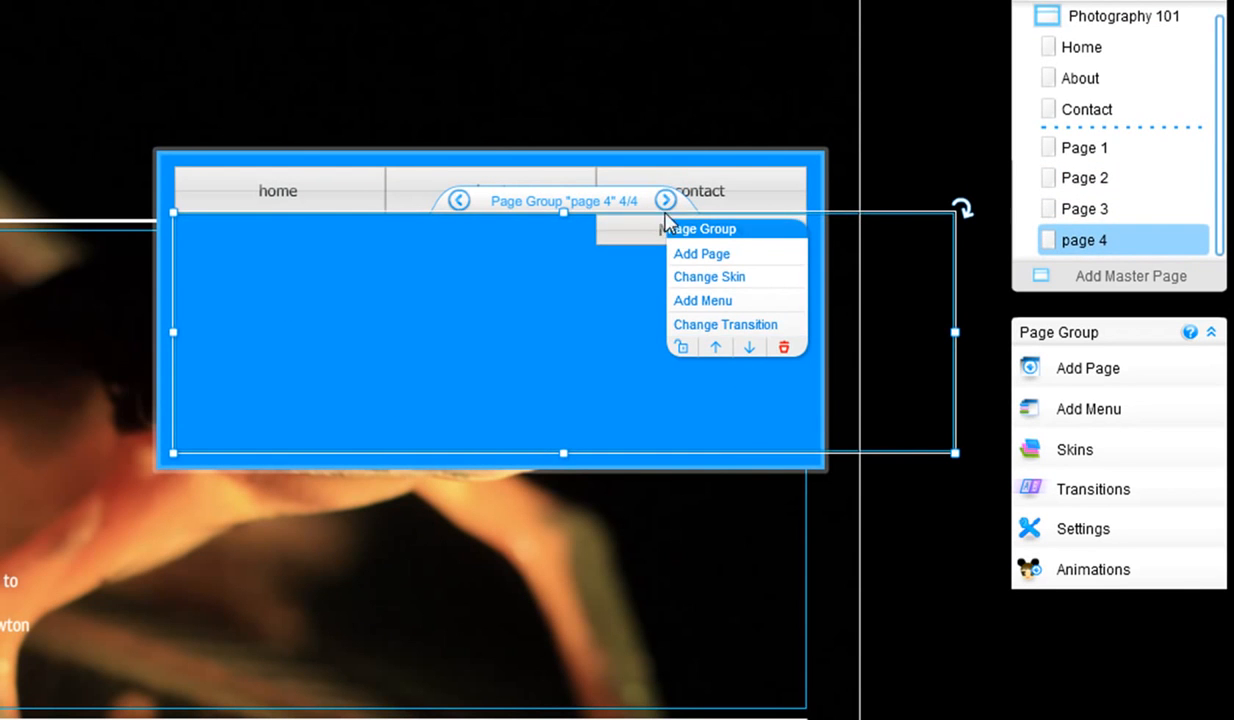
pyautogui.click(665, 201)
pyautogui.click(665, 201)
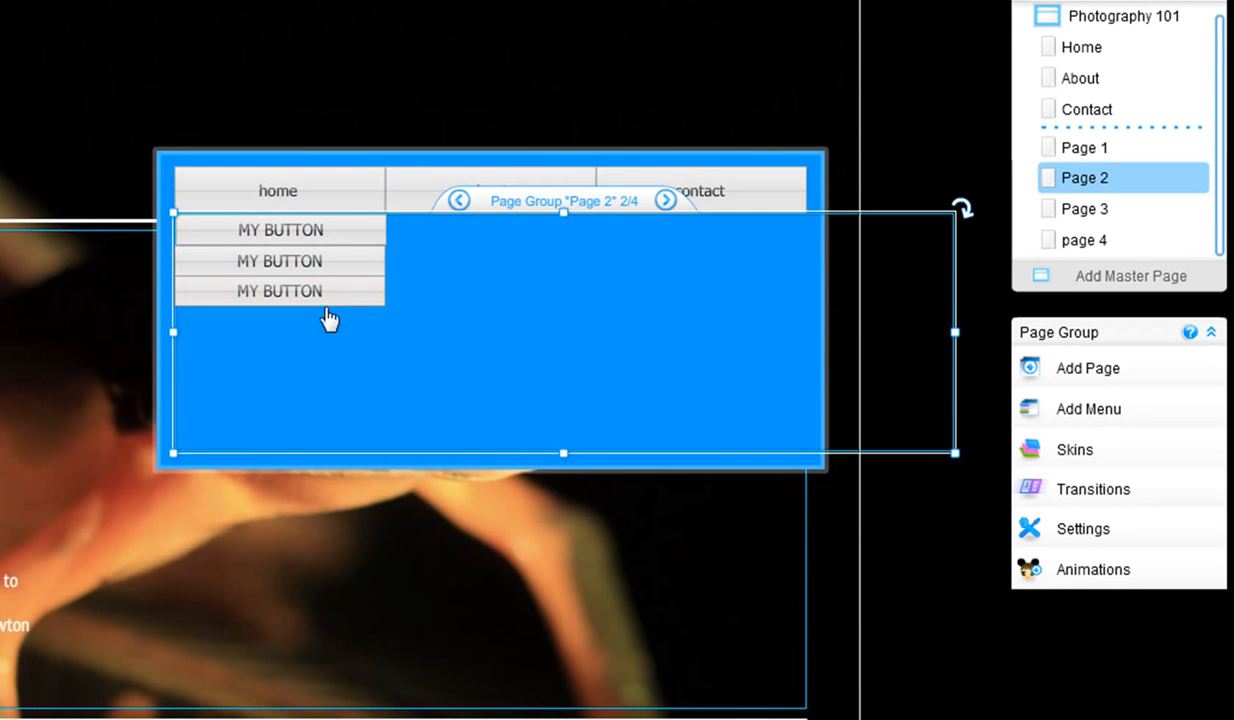
pyautogui.click(666, 201)
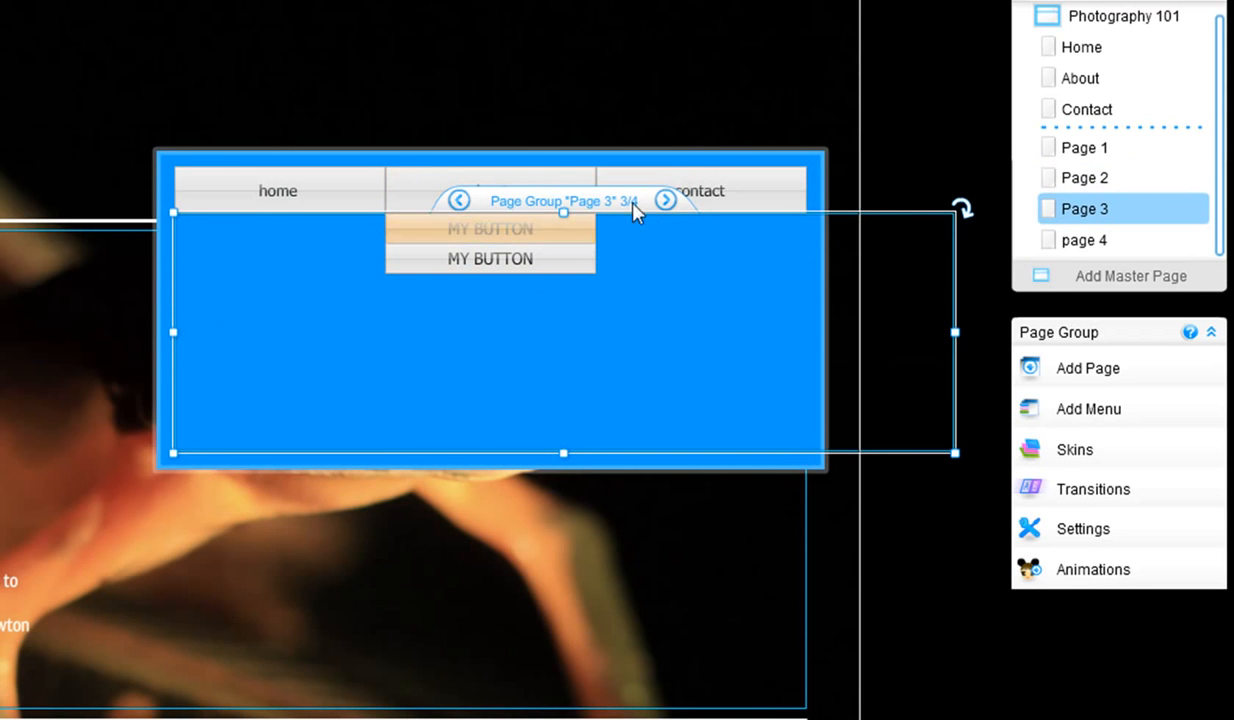
pyautogui.click(666, 201)
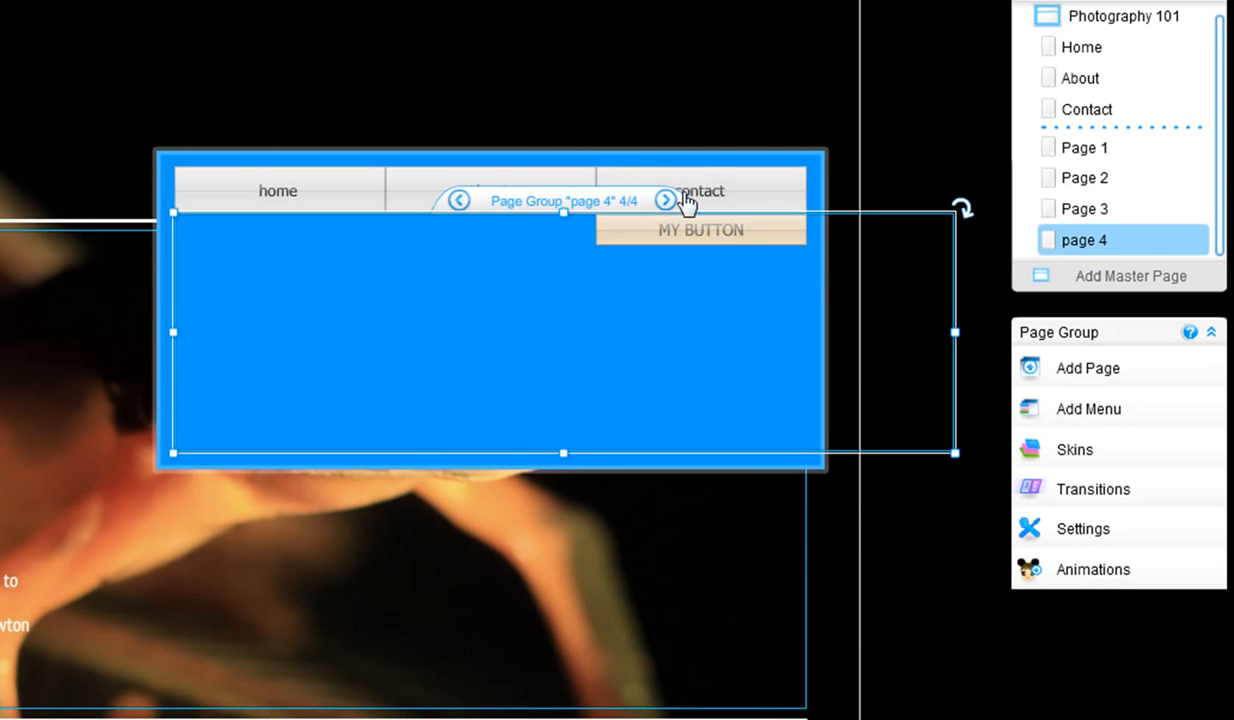
# Set the blue rectangle's transparency to 0.
pyautogui.click(707, 163)
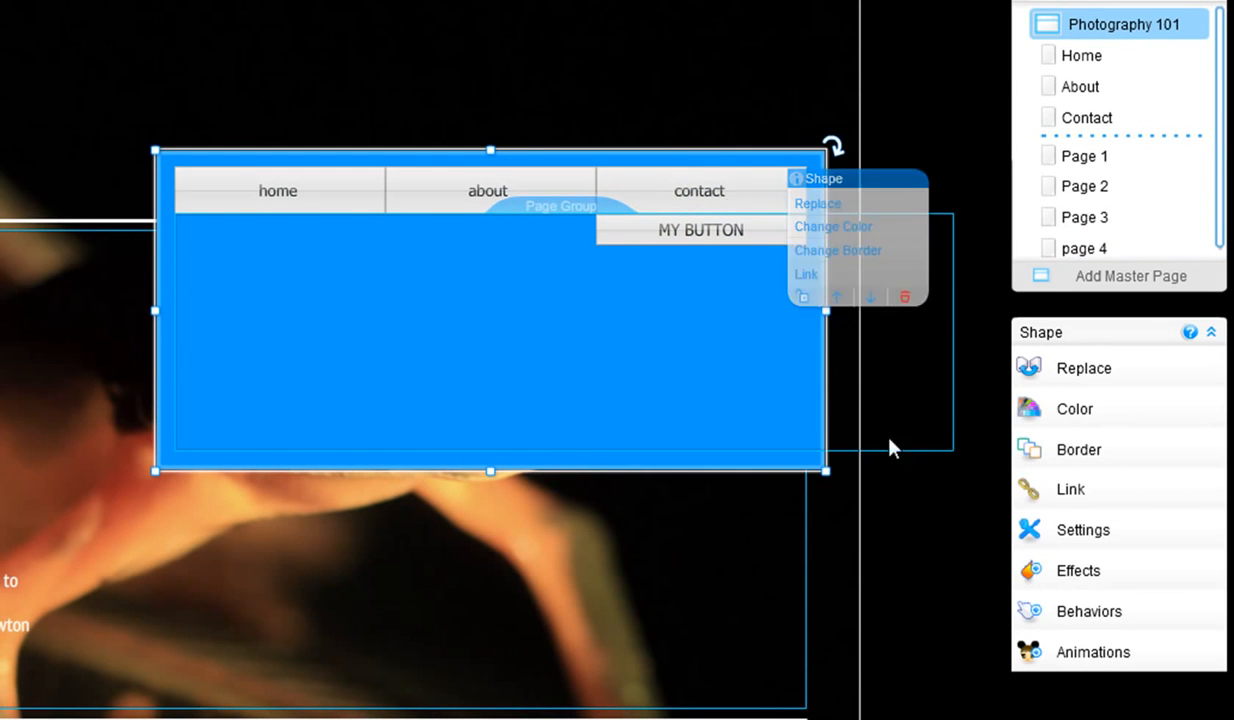
pyautogui.click(1049, 543)
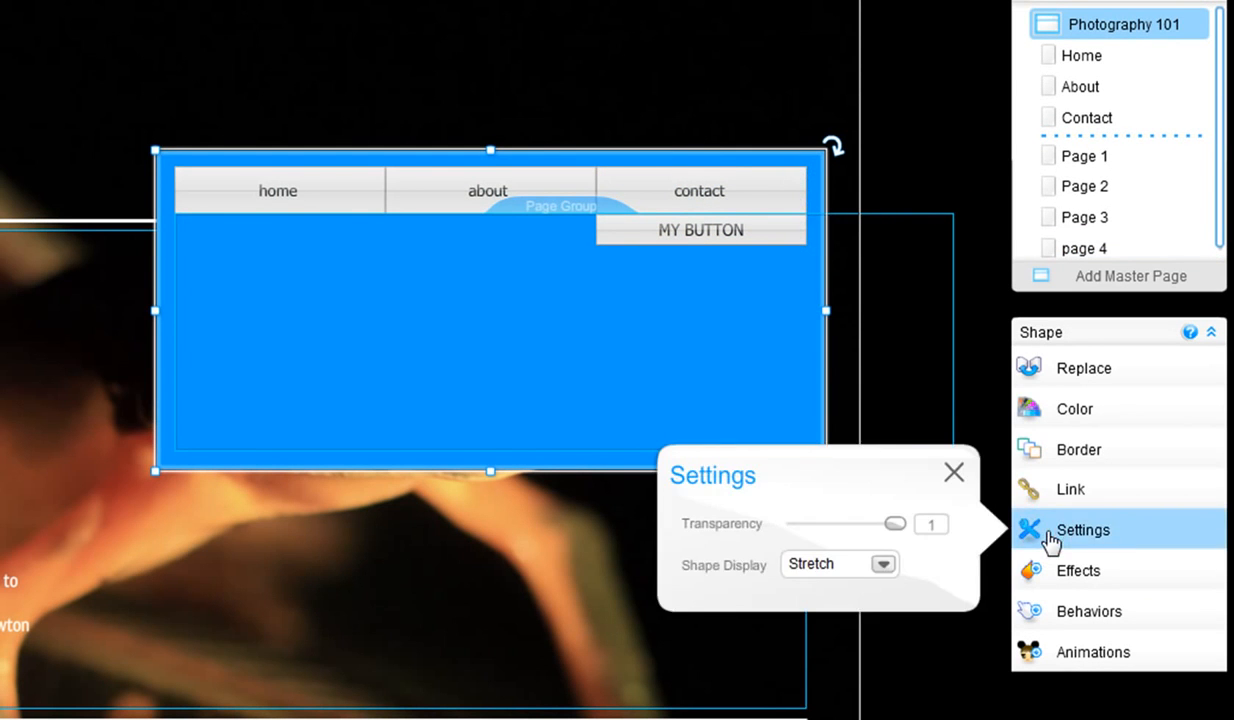
pyautogui.moveTo(897, 533); pyautogui.dragTo(789, 545)
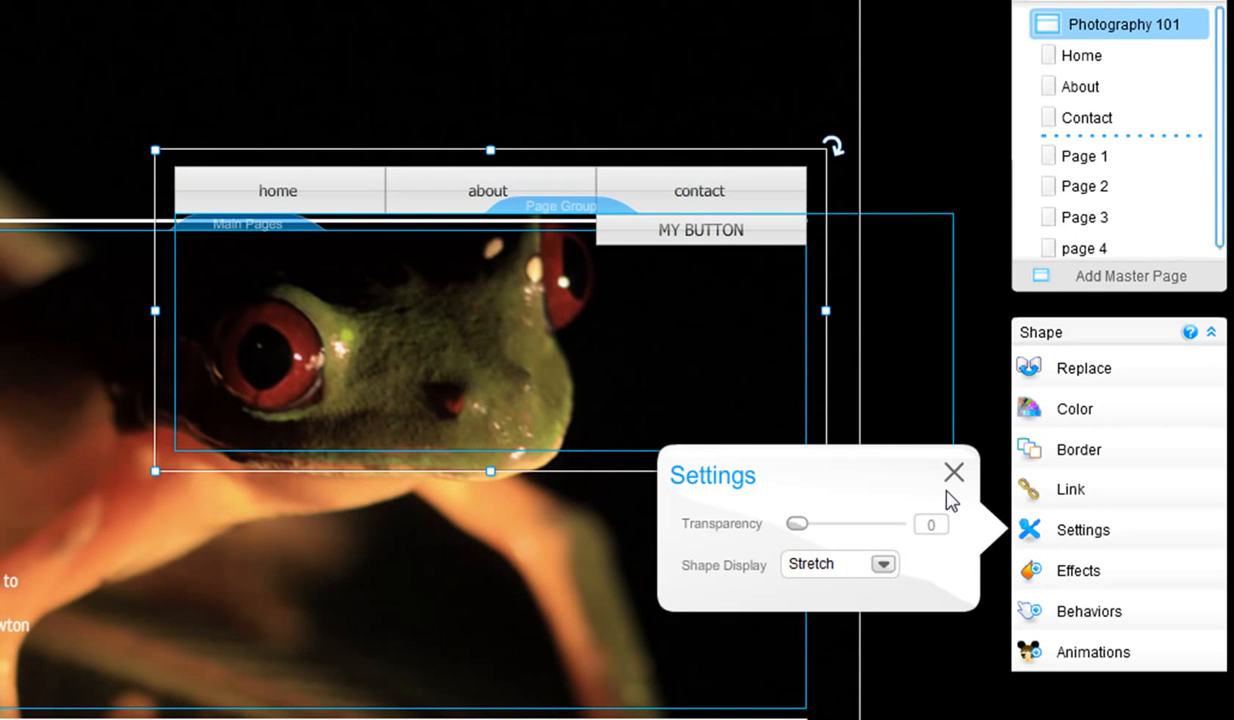
pyautogui.click(953, 474)
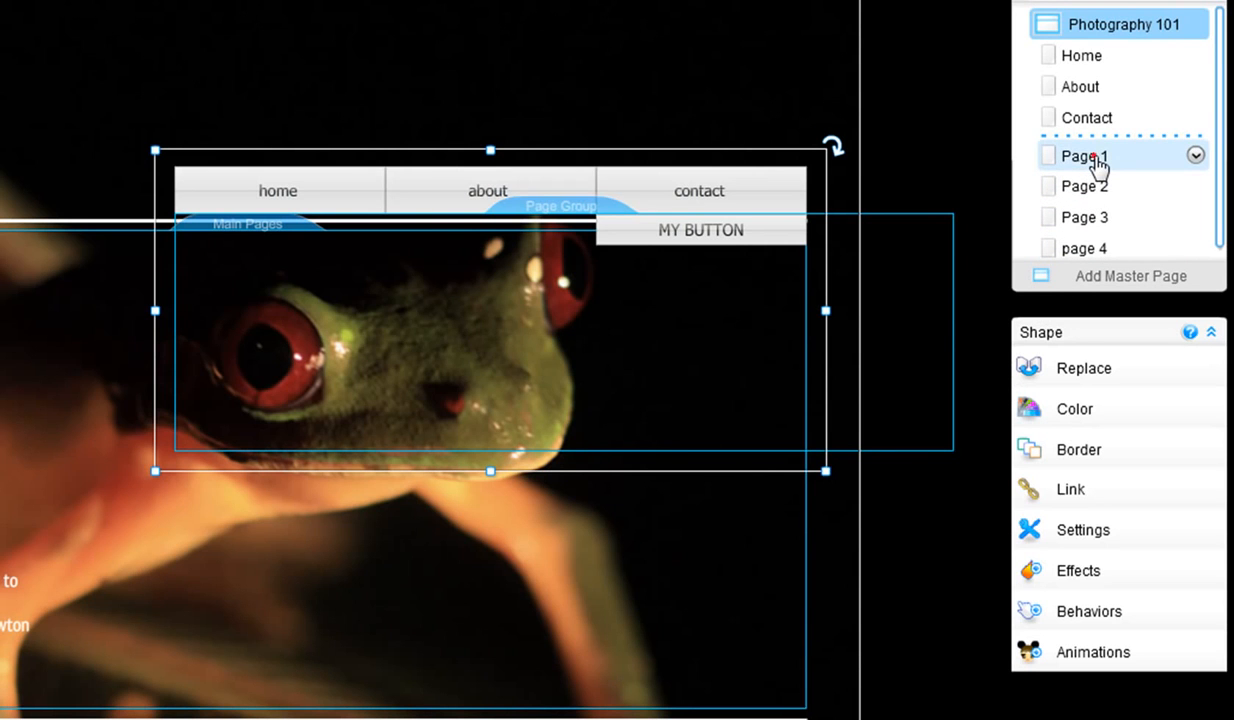
# Open Page 1 of the page group and change the group's page transition to Guillotine.
pyautogui.click(1093, 158)
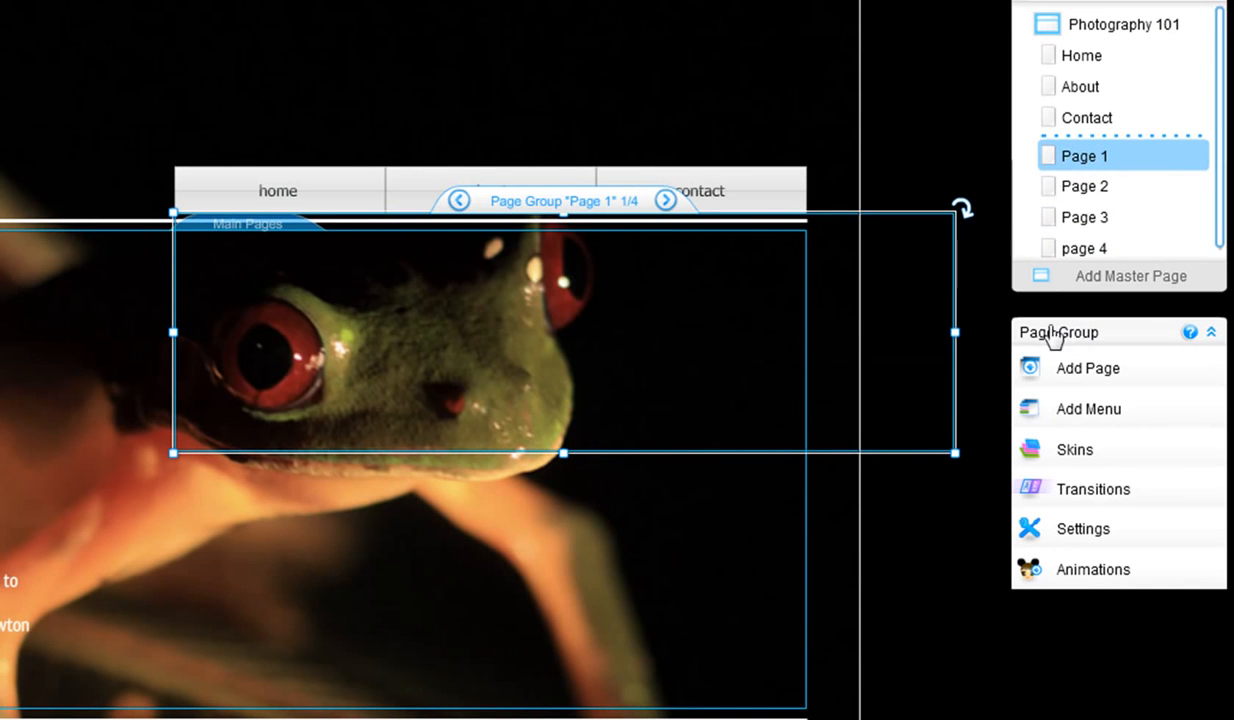
pyautogui.click(1085, 492)
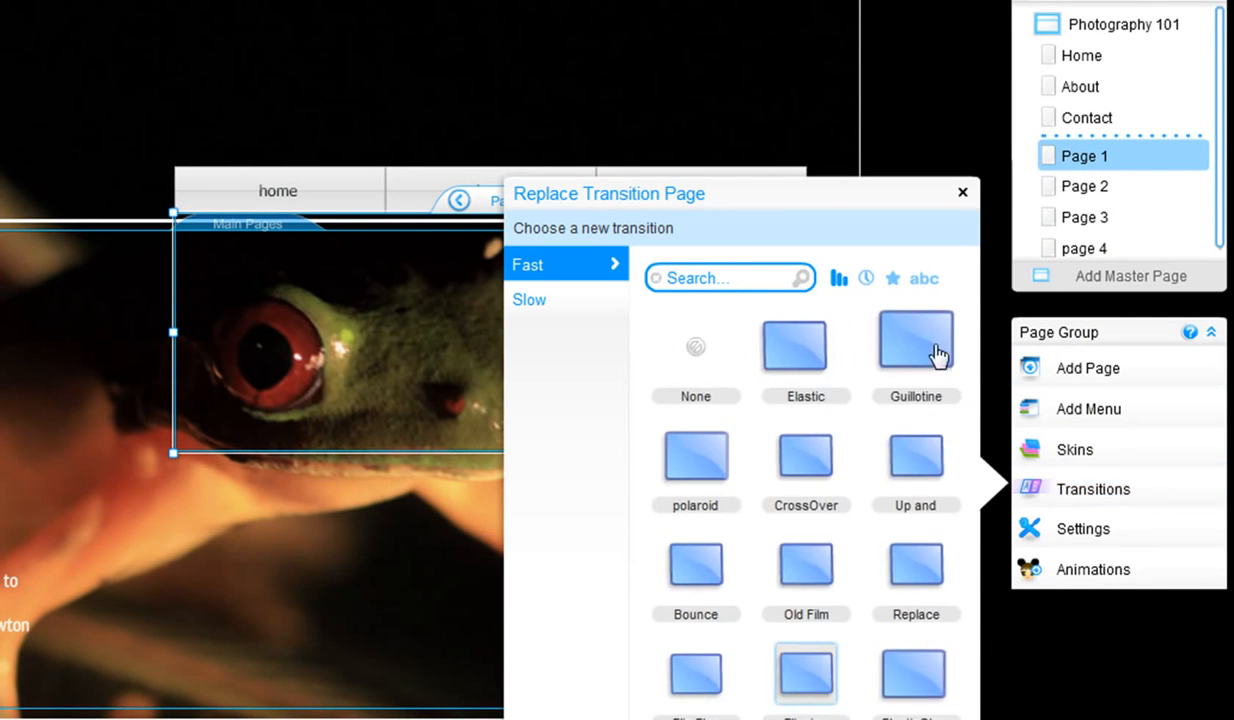
pyautogui.click(914, 340)
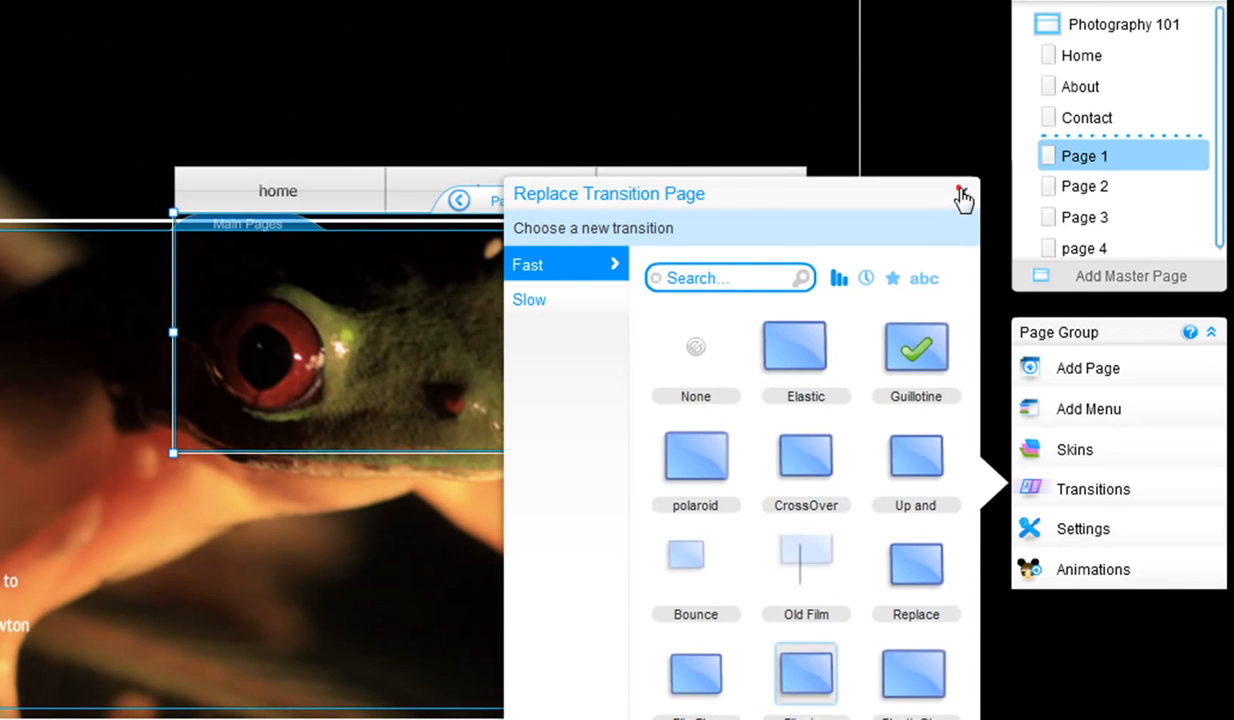
pyautogui.click(962, 192)
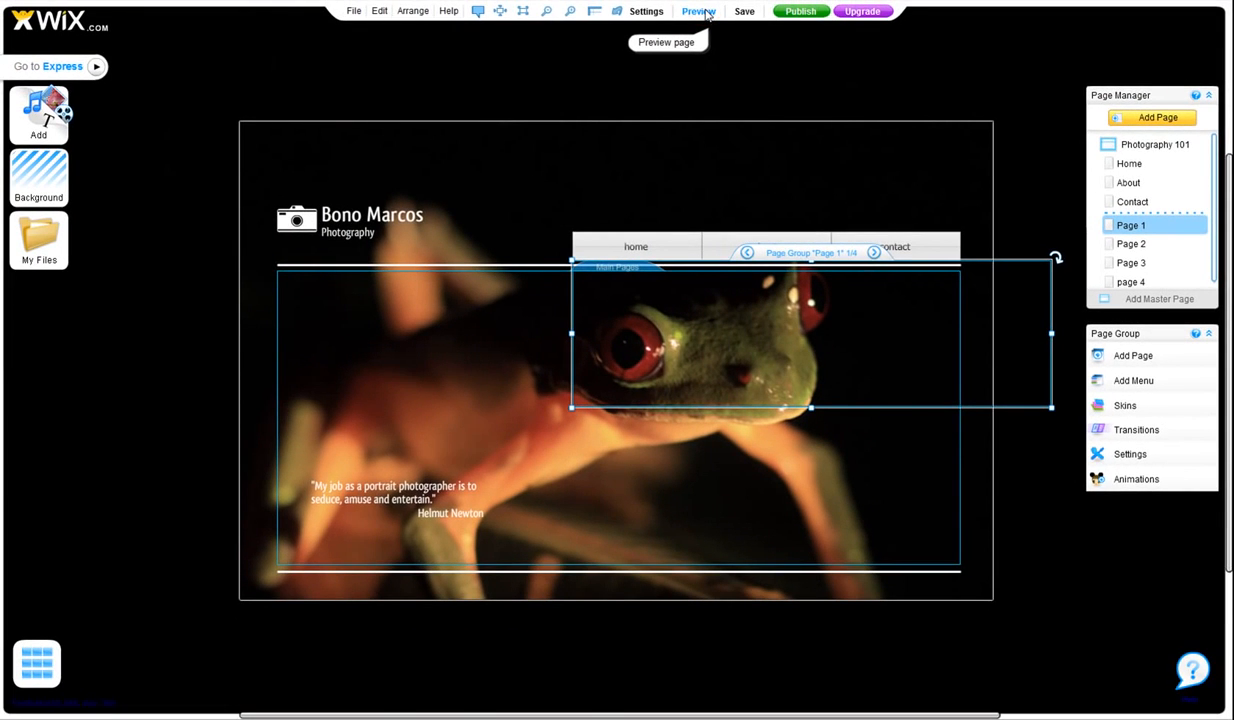
# Preview the site and test the rollover submenus of the header buttons.
pyautogui.click(704, 13)
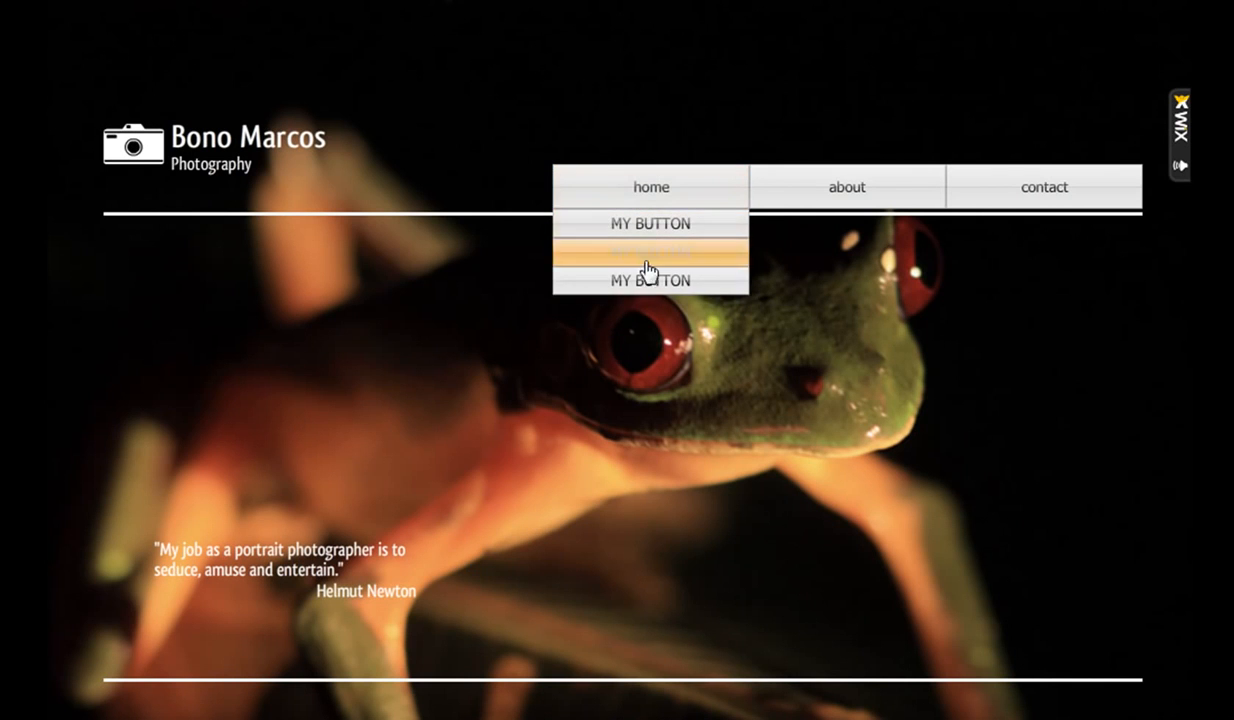
pyautogui.moveTo(856, 194)
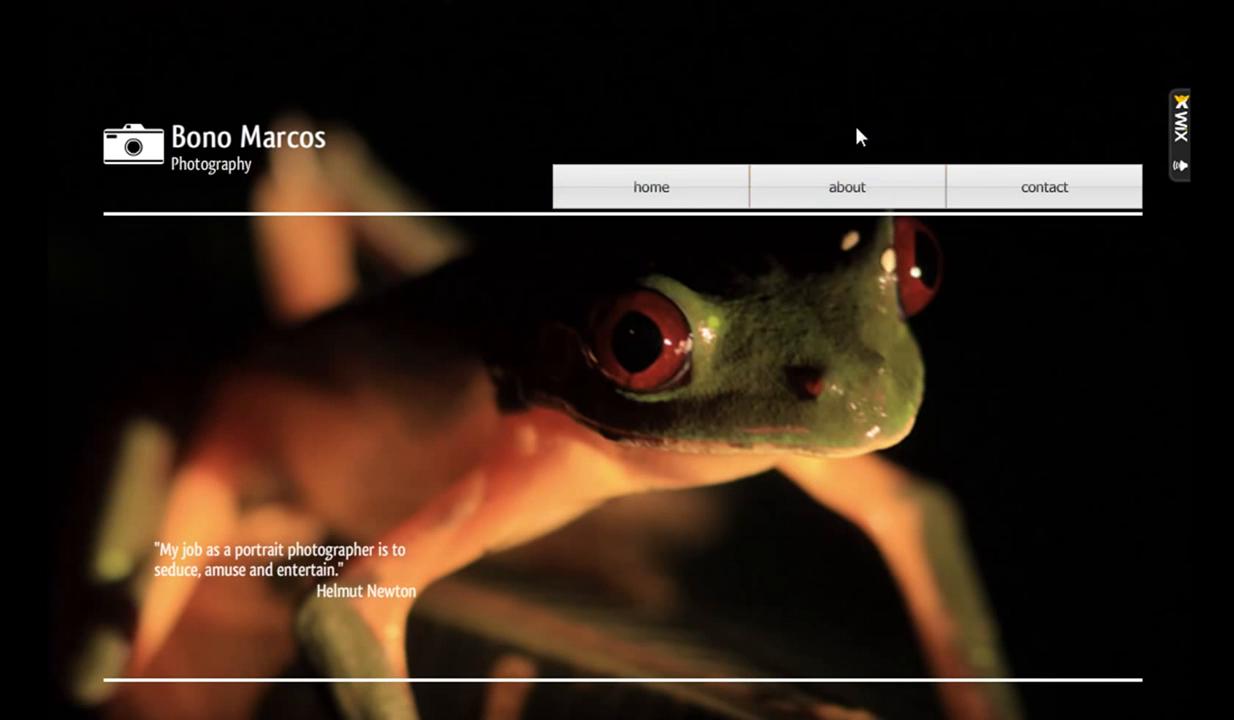
pyautogui.moveTo(995, 189)
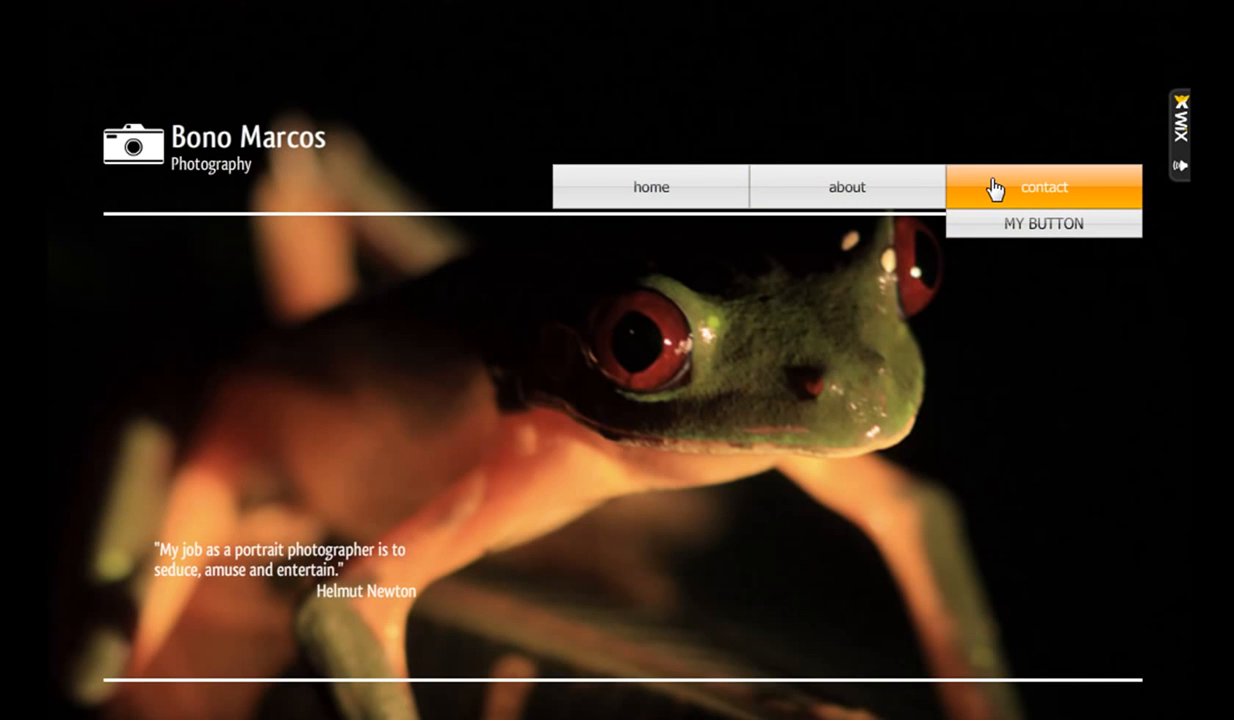